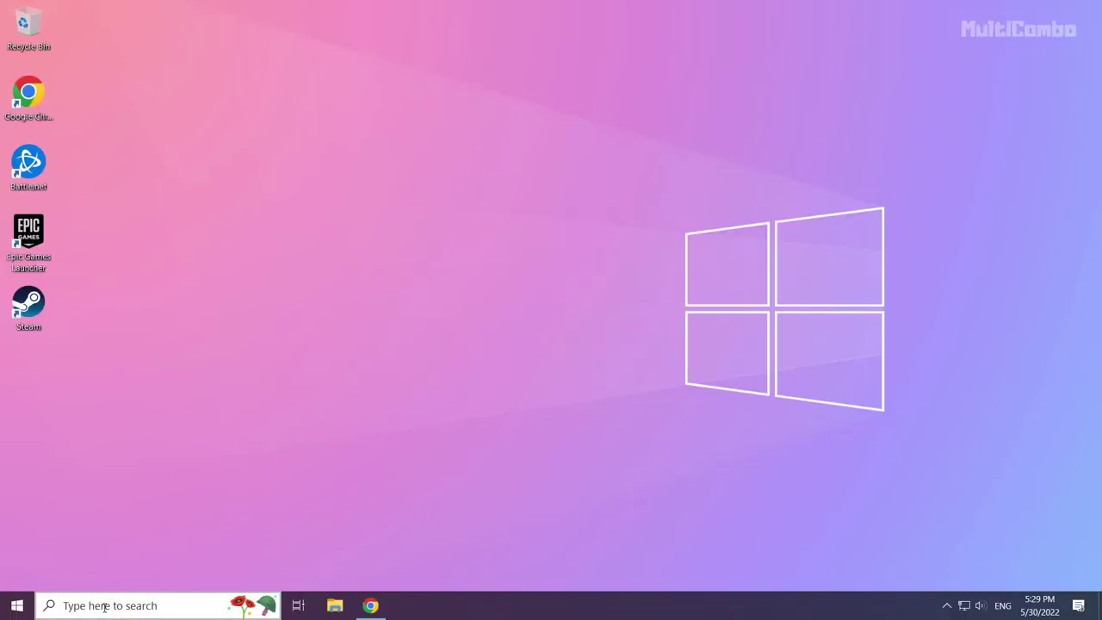
Search Windows for 'device manage' so Device Manager appears as the best match
{"action": "left_click", "coordinate": [150, 605]}
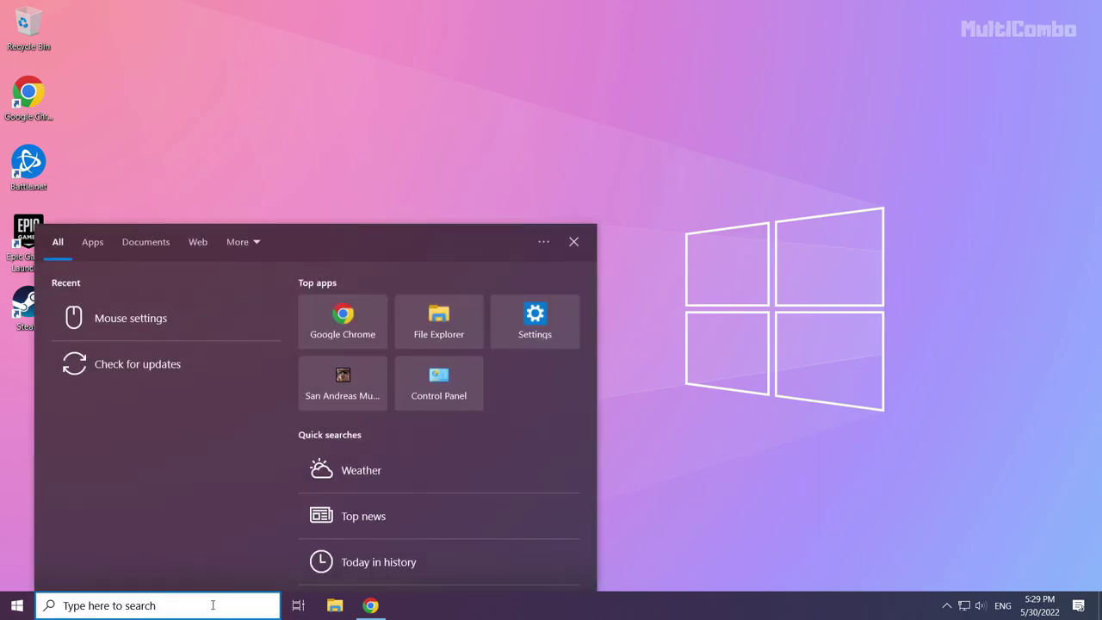
{"action": "type", "text": "devic"}
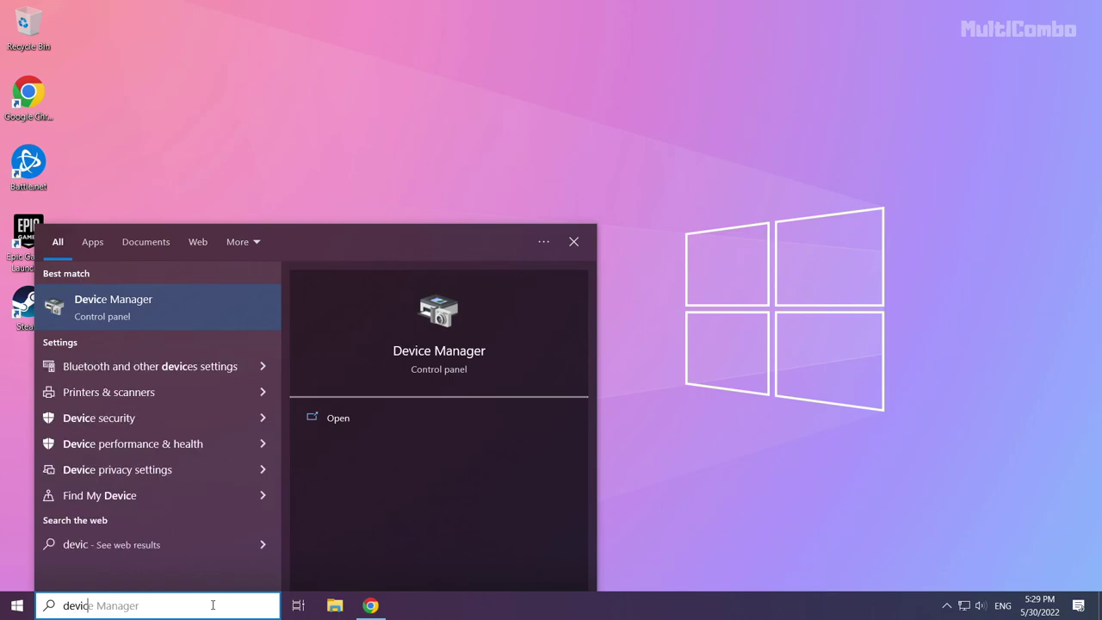
{"action": "type", "text": "e mana"}
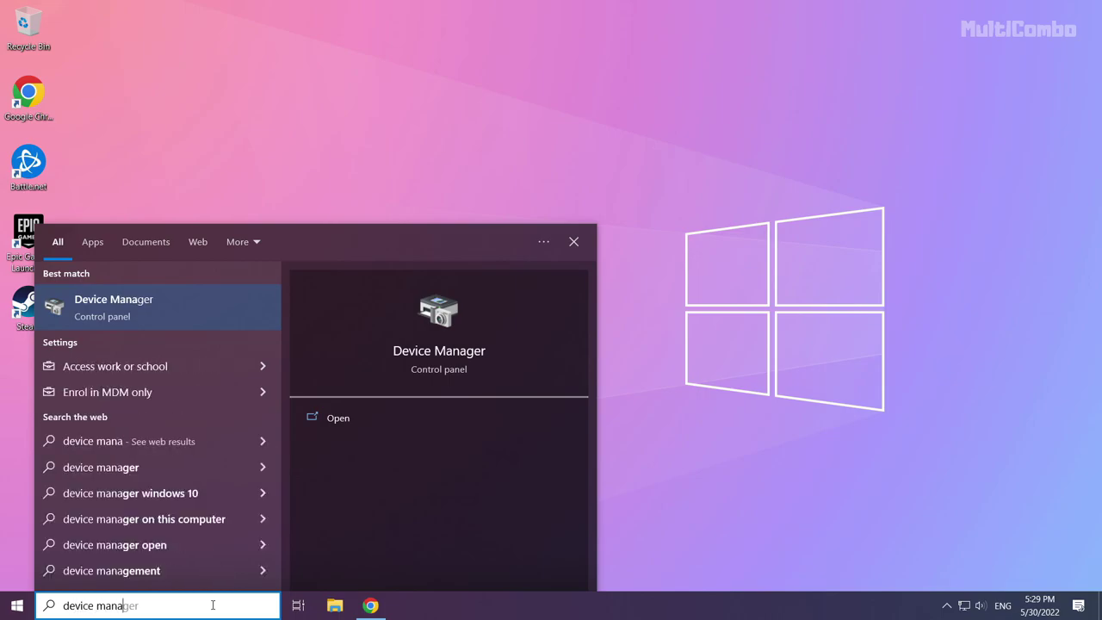
{"action": "type", "text": "ger"}
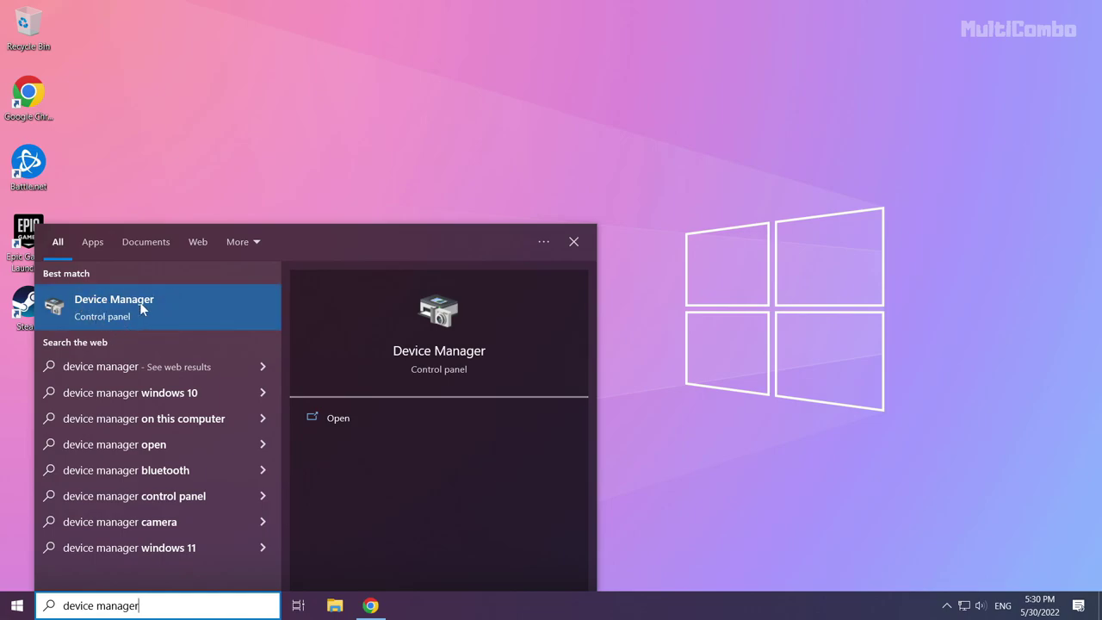
Open Device Manager, centre its window, and expand Display adapters
{"action": "left_click", "coordinate": [127, 304]}
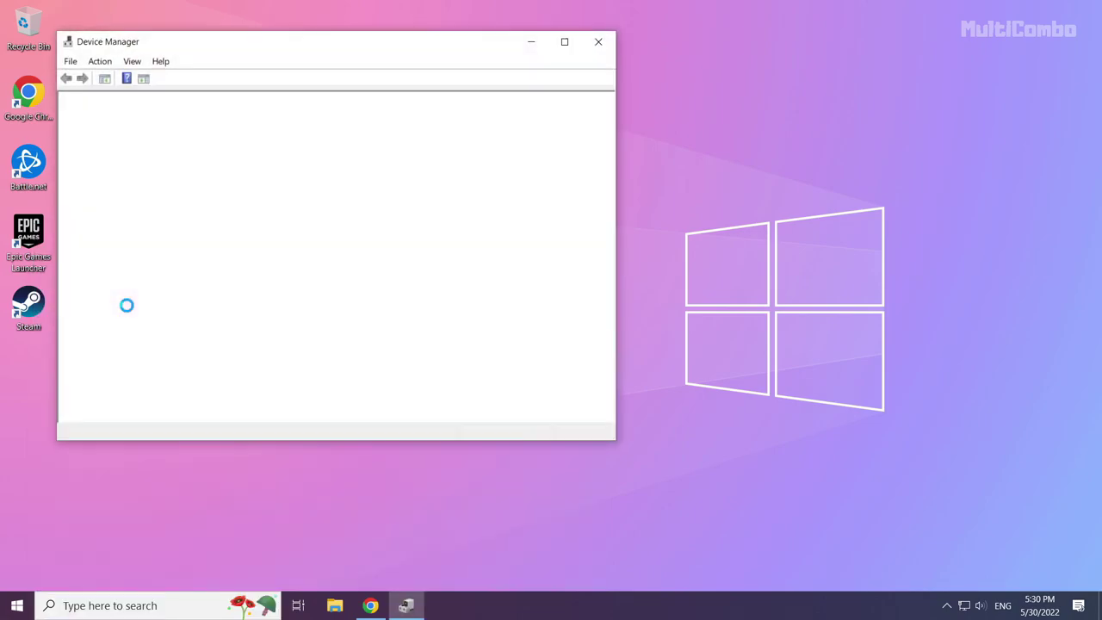
{"action": "mouse_move", "coordinate": [254, 49]}
{"action": "left_mouse_down"}
{"action": "mouse_move", "coordinate": [356, 83]}
{"action": "mouse_move", "coordinate": [465, 100]}
{"action": "left_mouse_up"}
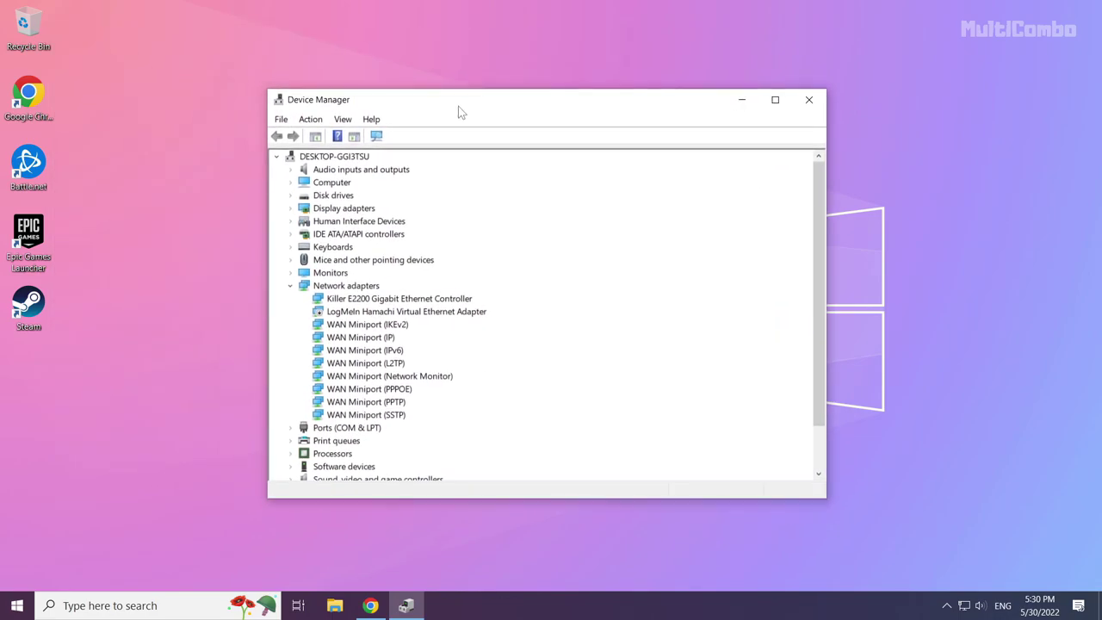
{"action": "left_click", "coordinate": [320, 209]}
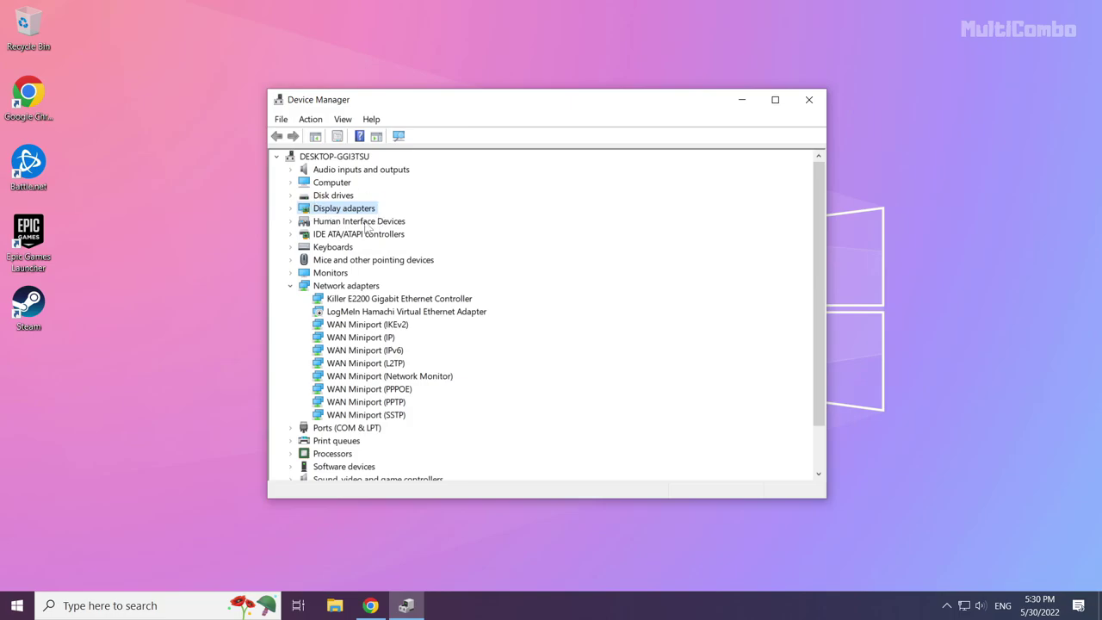
{"action": "left_click", "coordinate": [291, 209]}
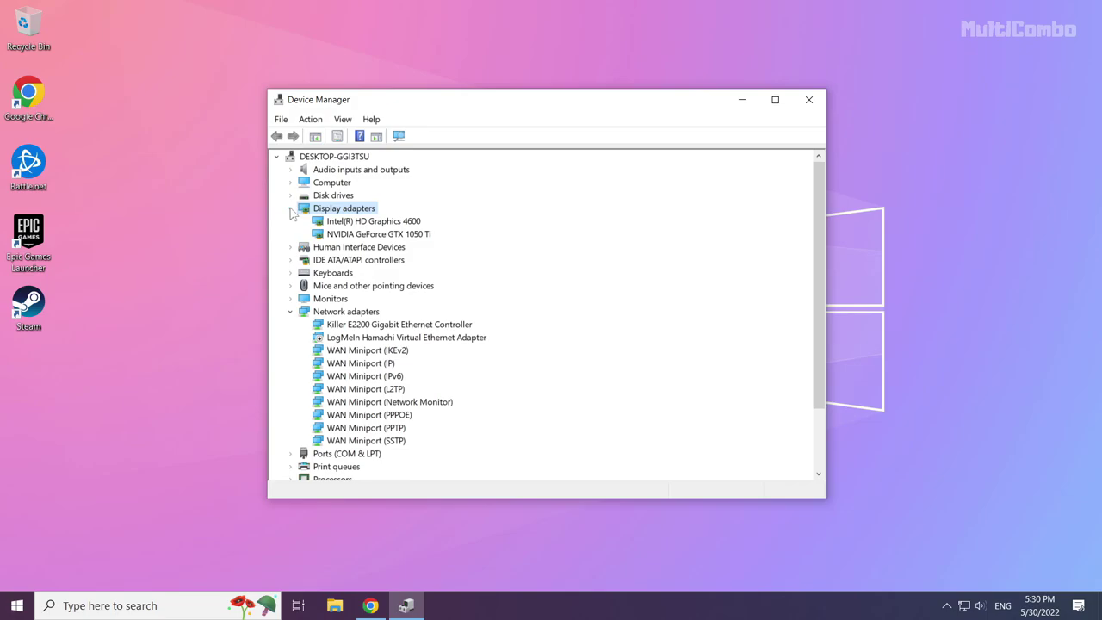
Search automatically for a newer NVIDIA GeForce GTX 1050 Ti driver
{"action": "left_click", "coordinate": [355, 235]}
{"action": "left_click", "coordinate": [360, 235]}
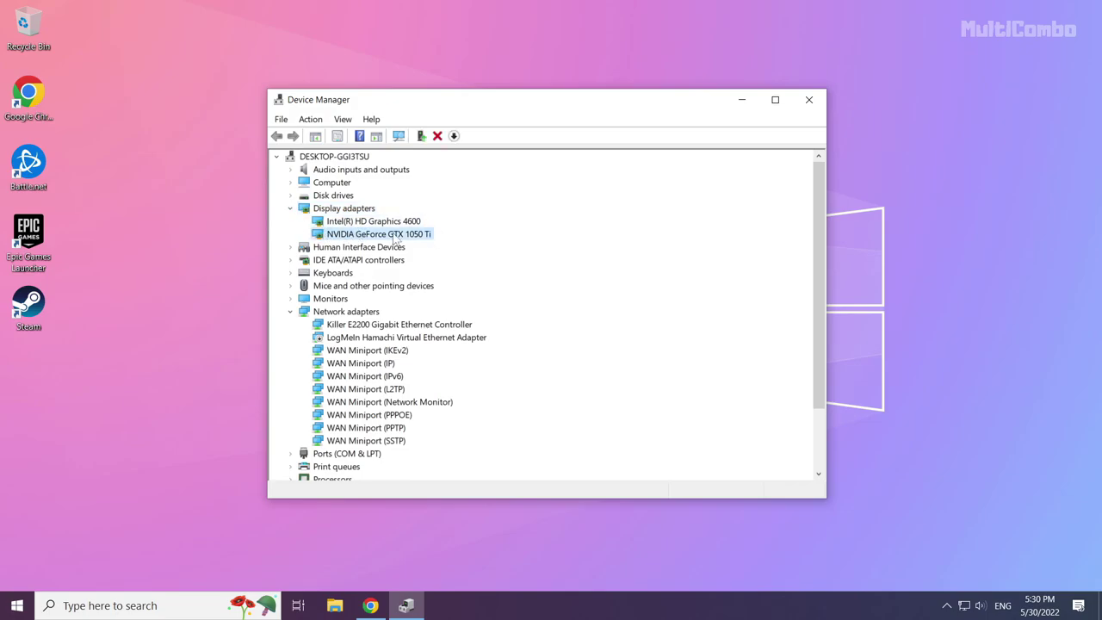
{"action": "right_click", "coordinate": [359, 236]}
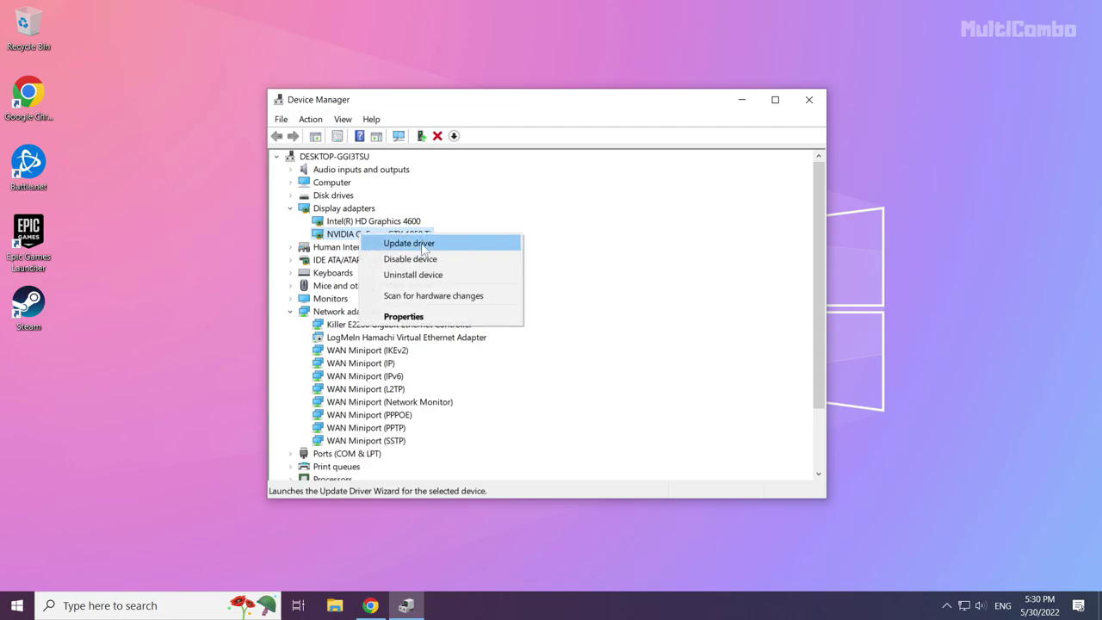
{"action": "left_click", "coordinate": [428, 248]}
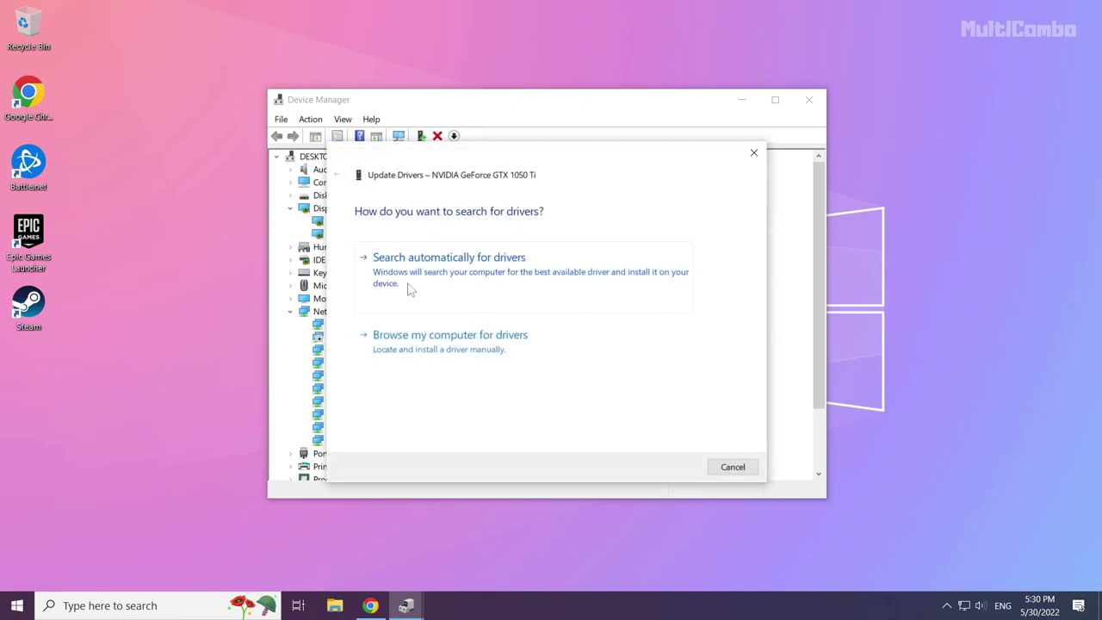
{"action": "left_click", "coordinate": [494, 292]}
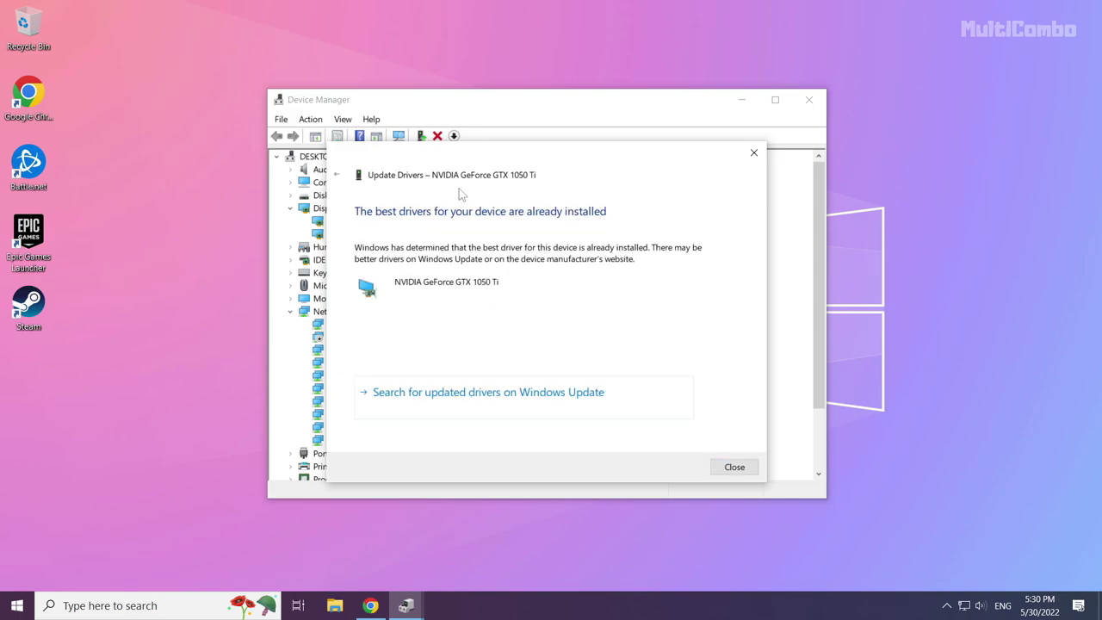
Search automatically for an Intel(R) HD Graphics 4600 driver update; it is already current
{"action": "left_click", "coordinate": [736, 468]}
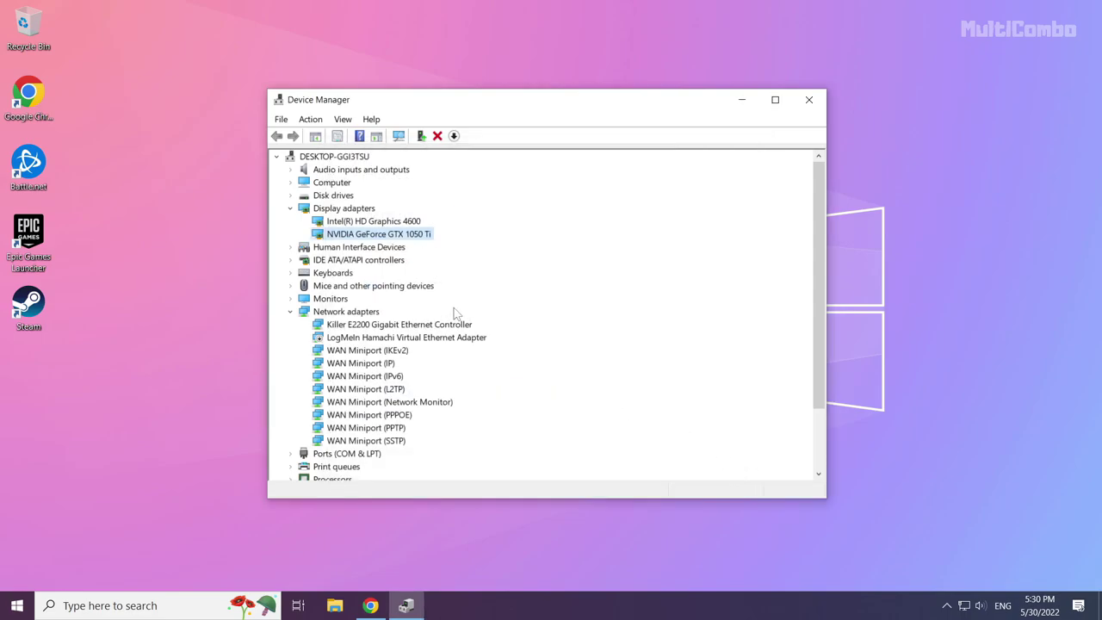
{"action": "left_click", "coordinate": [345, 223]}
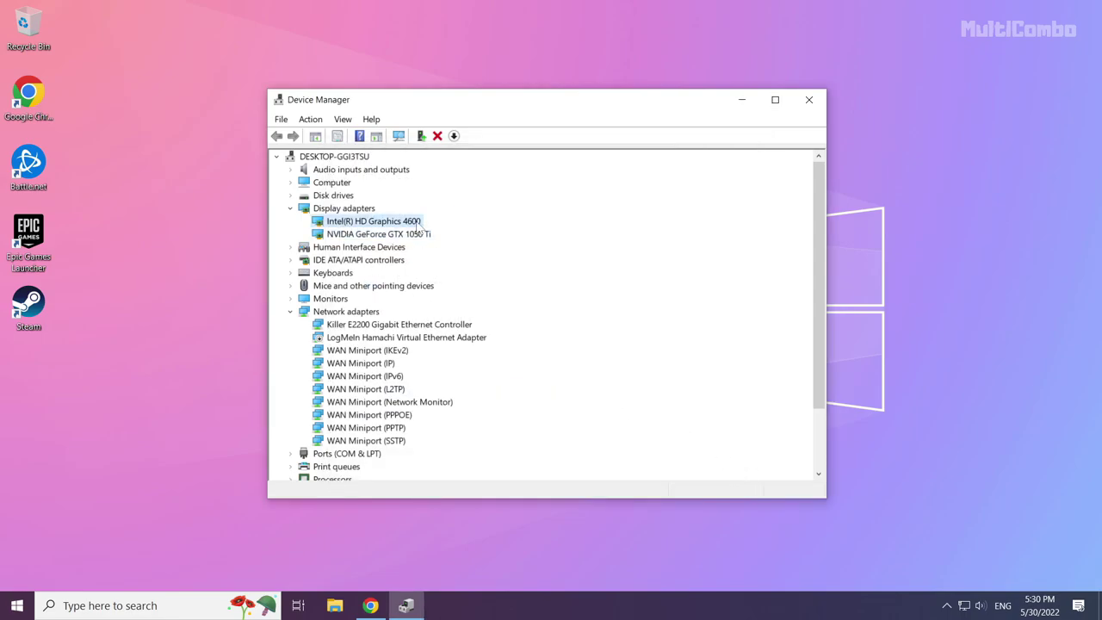
{"action": "right_click", "coordinate": [375, 226]}
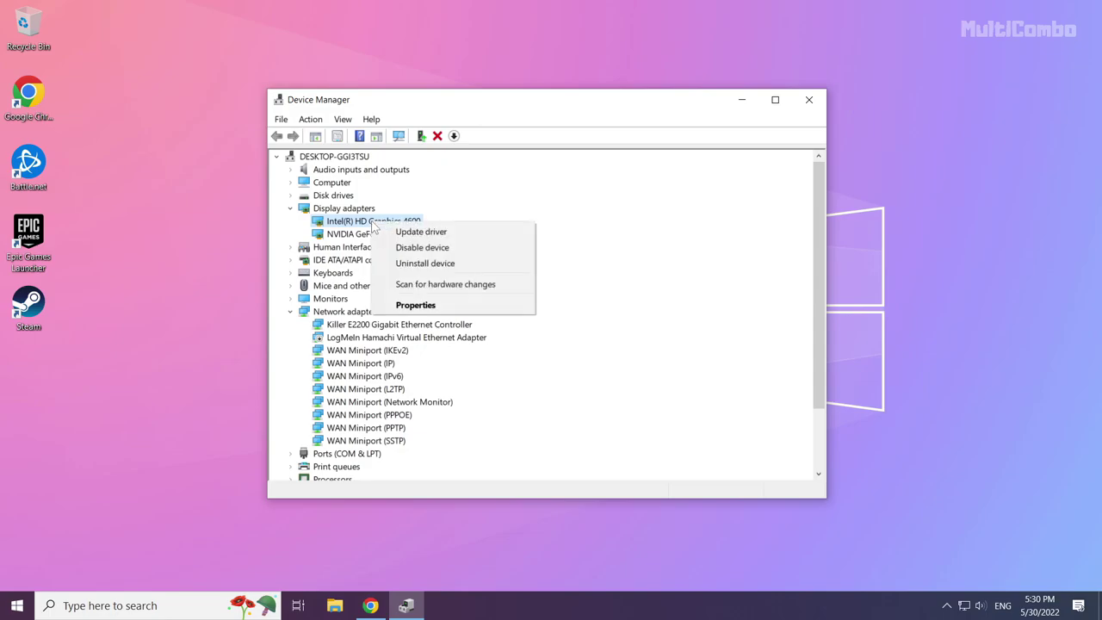
{"action": "left_click", "coordinate": [463, 234]}
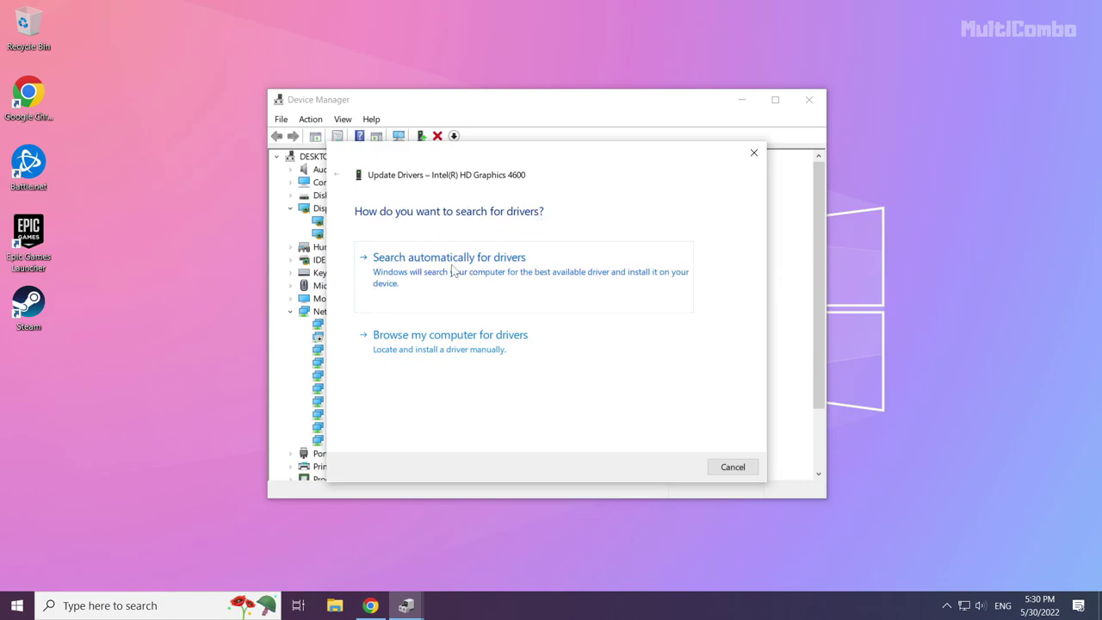
{"action": "left_click", "coordinate": [454, 293]}
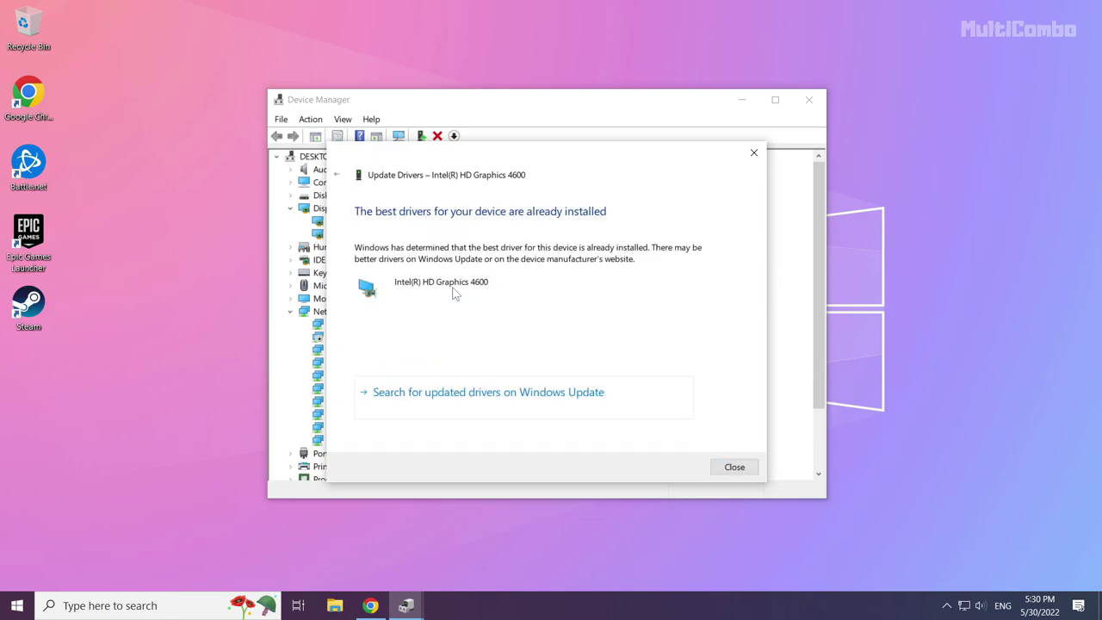
{"action": "left_click", "coordinate": [735, 468]}
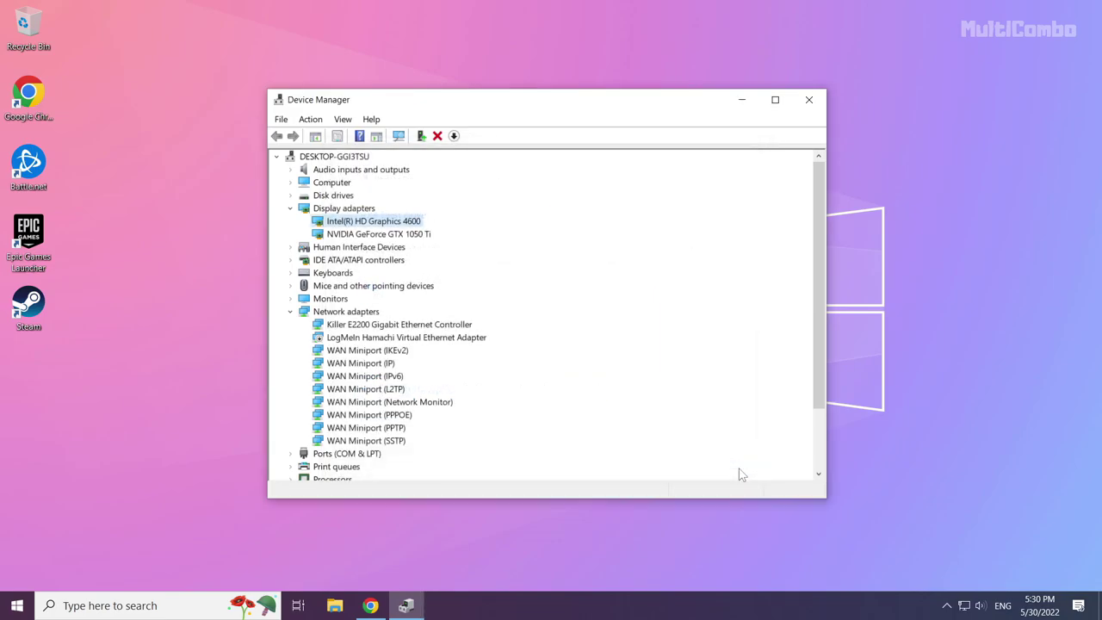
Close Device Manager and search Windows for 'update'
{"action": "left_click", "coordinate": [809, 101]}
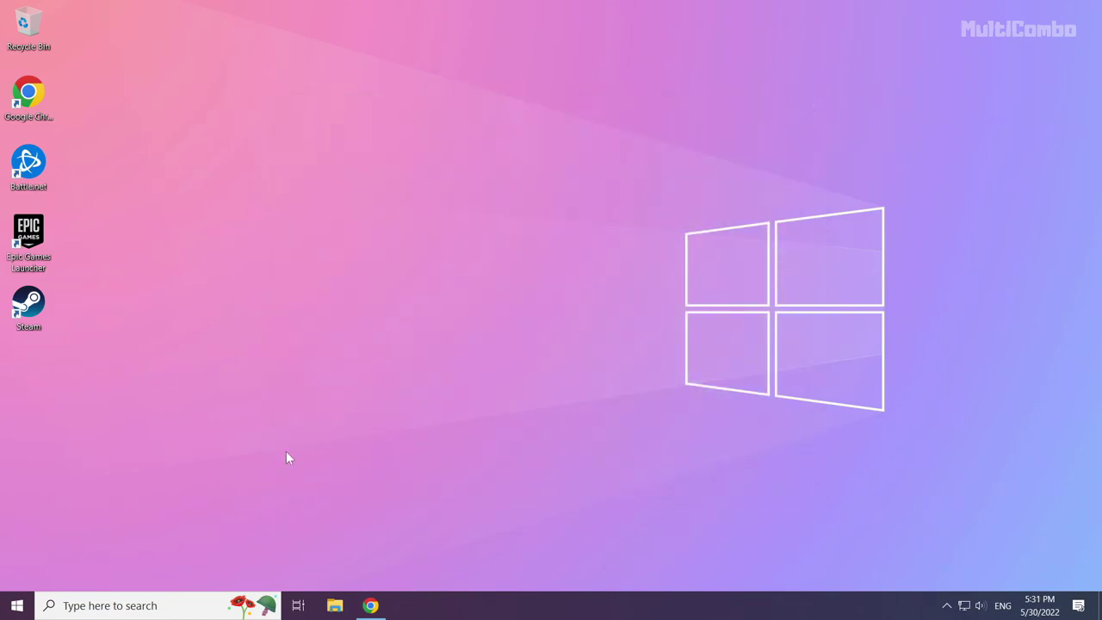
{"action": "left_click", "coordinate": [136, 607]}
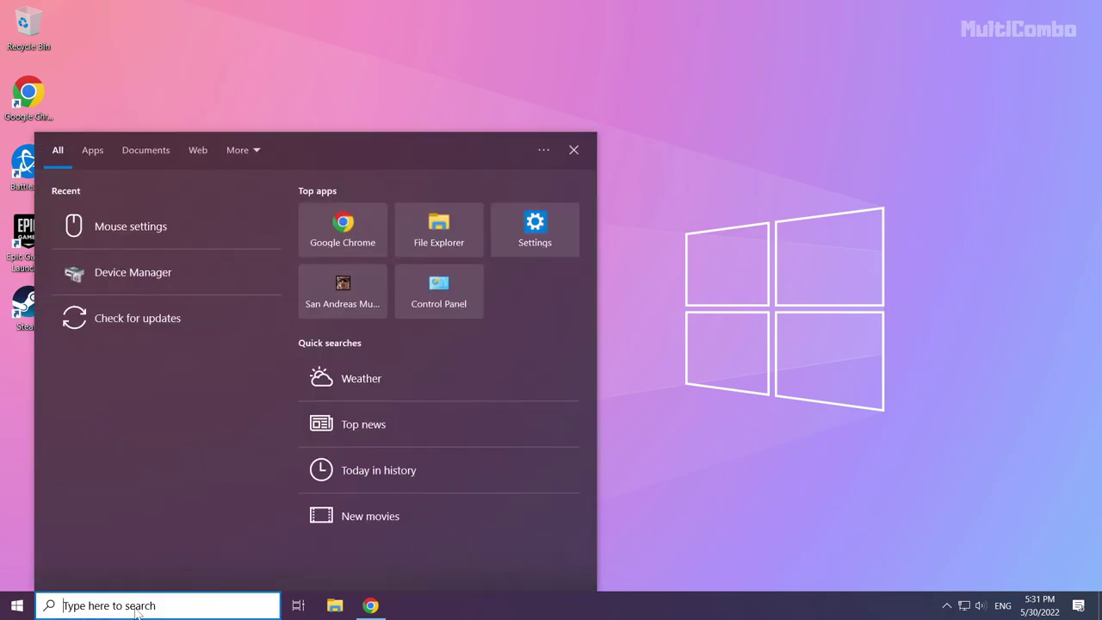
{"action": "type", "text": "update"}
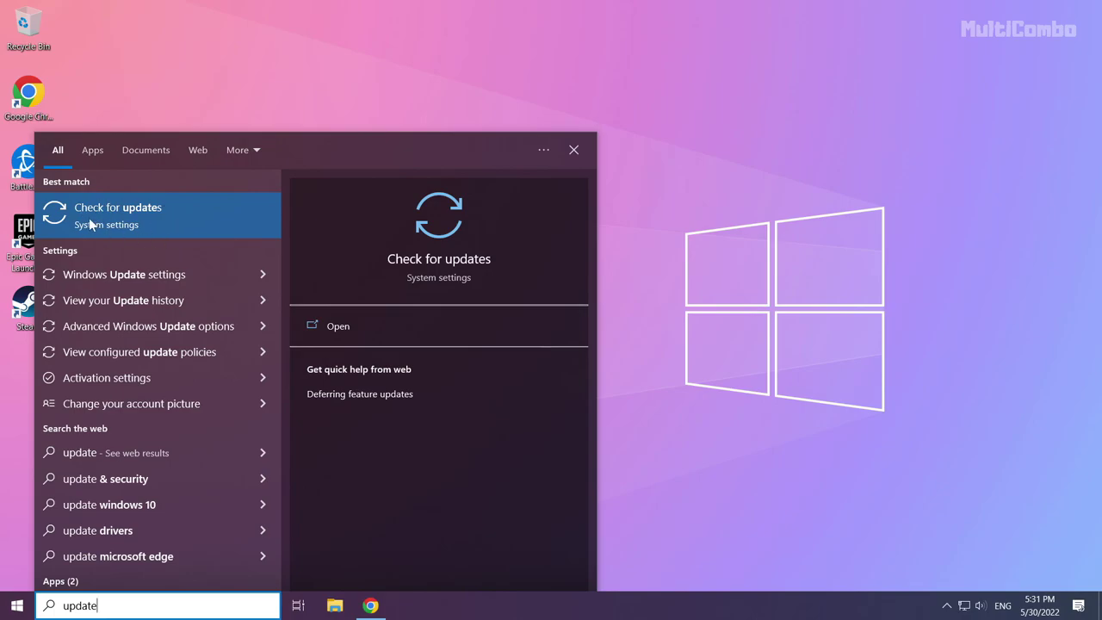
Check for Windows updates, confirm the PC is up to date, and close Settings
{"action": "left_click", "coordinate": [150, 213]}
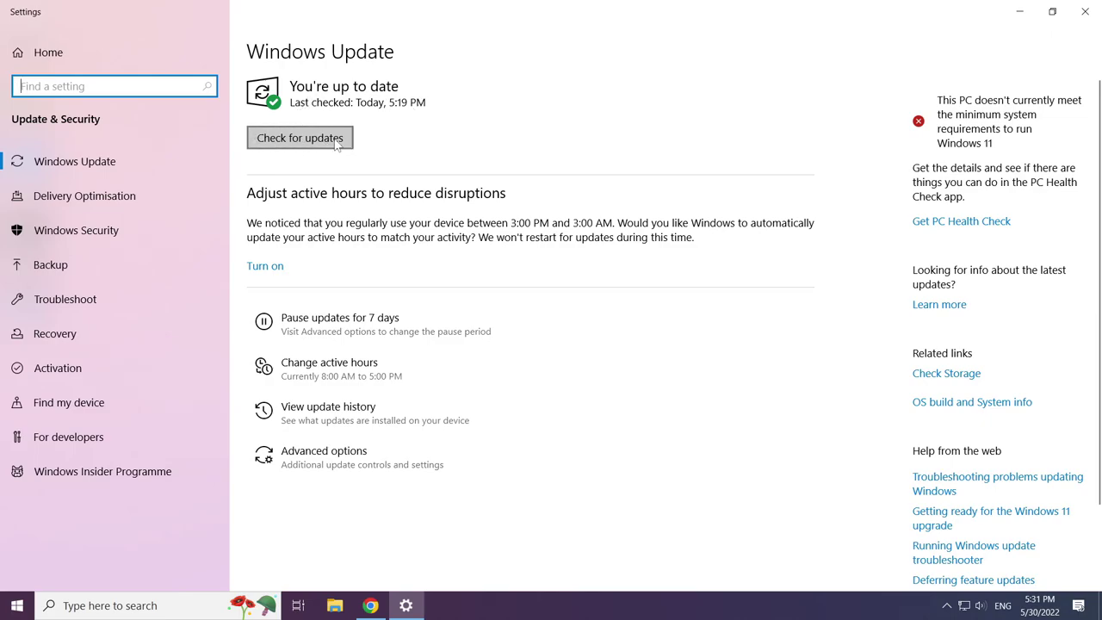
{"action": "left_click", "coordinate": [303, 140]}
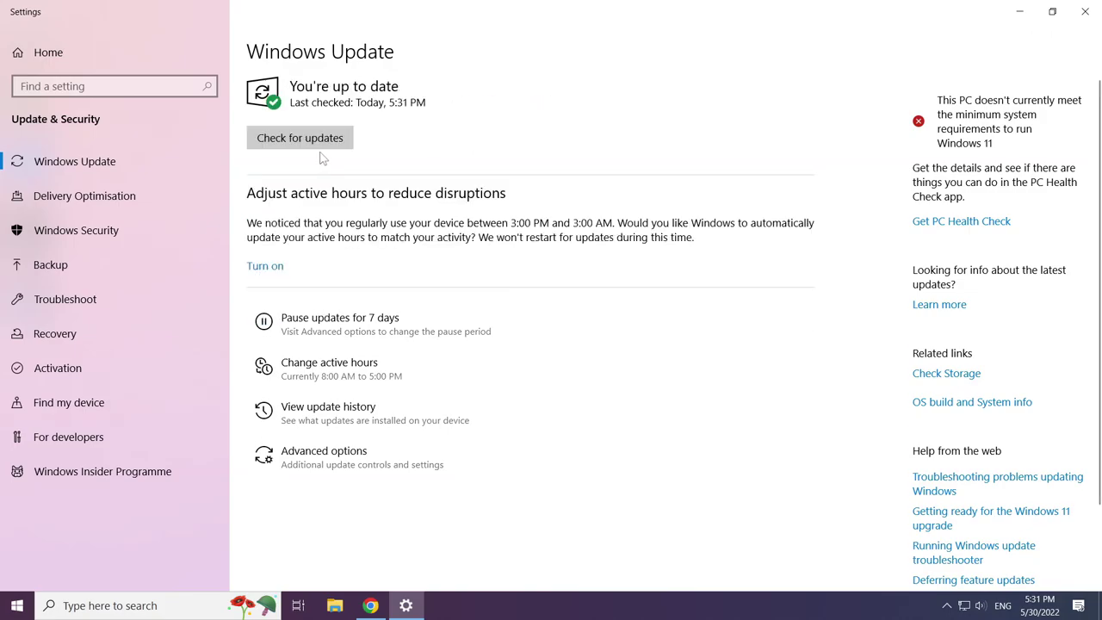
{"action": "left_click", "coordinate": [1086, 13]}
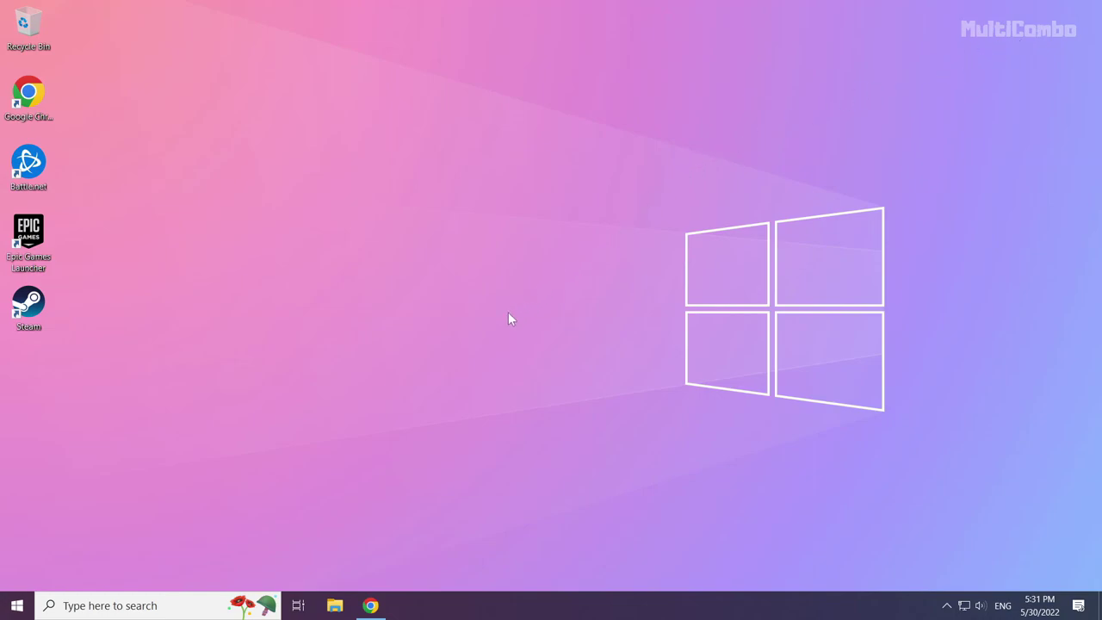
Download the DirectX End-User Runtime Web Installer, dxwebsetup (1).exe, in Chrome and open it
{"action": "left_click", "coordinate": [371, 606]}
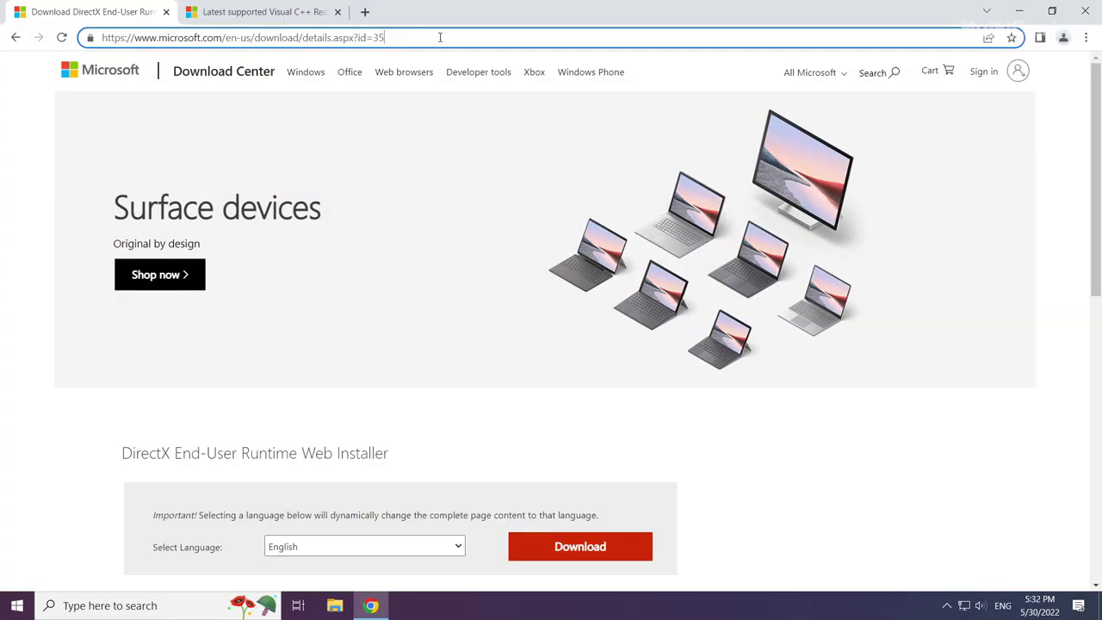
{"action": "mouse_move", "coordinate": [440, 37]}
{"action": "left_mouse_down"}
{"action": "mouse_move", "coordinate": [110, 33]}
{"action": "mouse_move", "coordinate": [463, 34]}
{"action": "left_mouse_up"}
{"action": "left_click", "coordinate": [454, 420]}
{"action": "scroll", "coordinate": [439, 418], "scroll_direction": "down", "scroll_amount": 1}
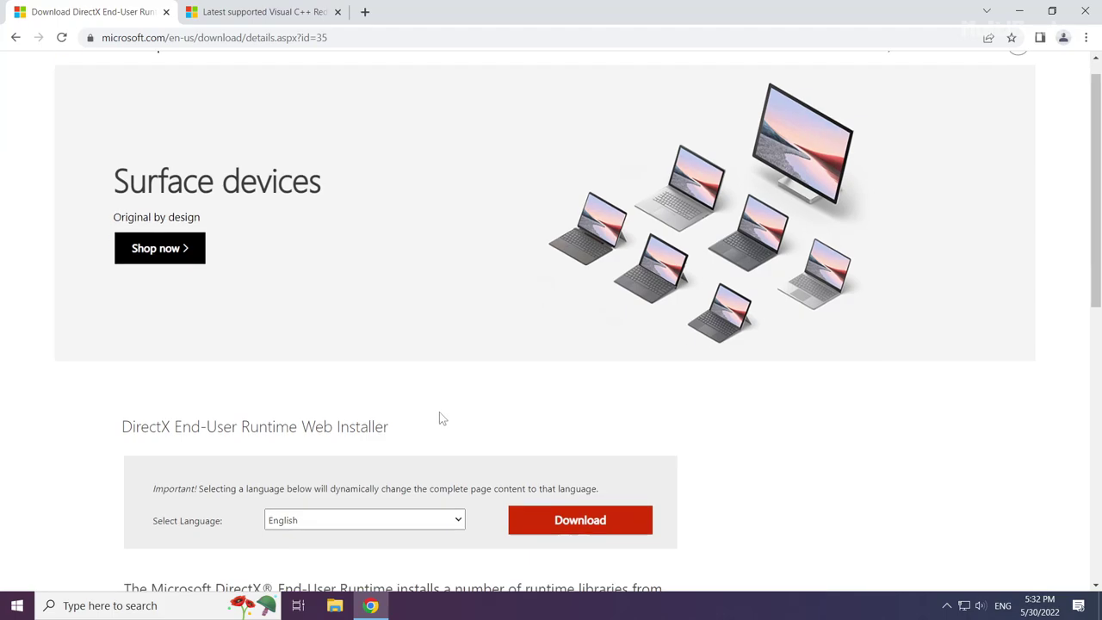
{"action": "scroll", "coordinate": [439, 417], "scroll_direction": "down", "scroll_amount": 1}
{"action": "left_click_drag", "start_coordinate": [402, 315], "coordinate": [111, 307]}
{"action": "left_click", "coordinate": [103, 306]}
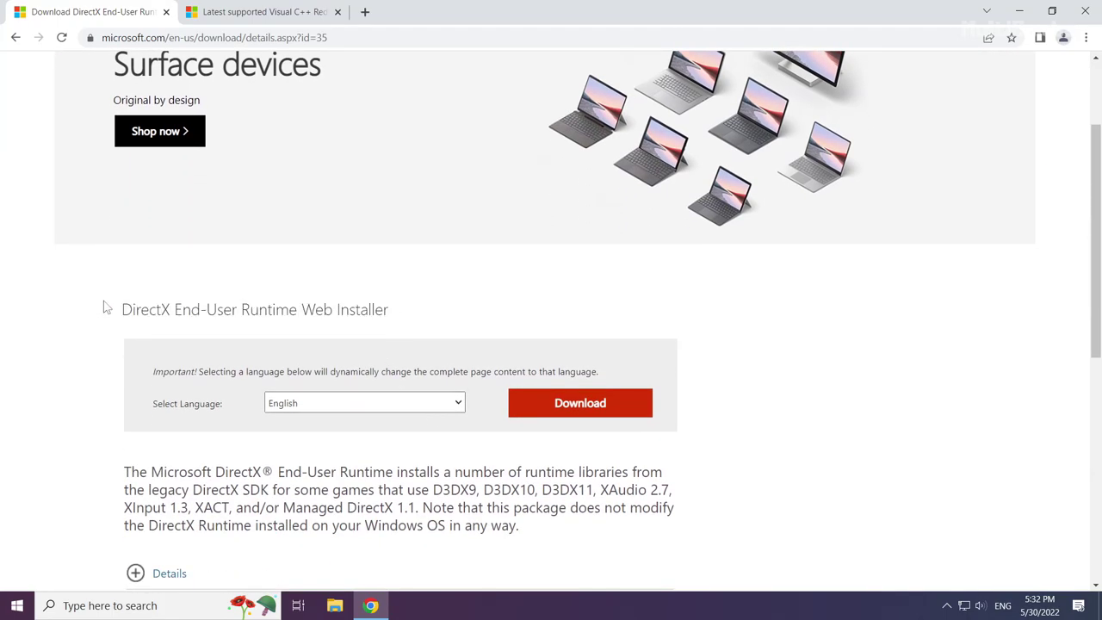
{"action": "left_click", "coordinate": [582, 412]}
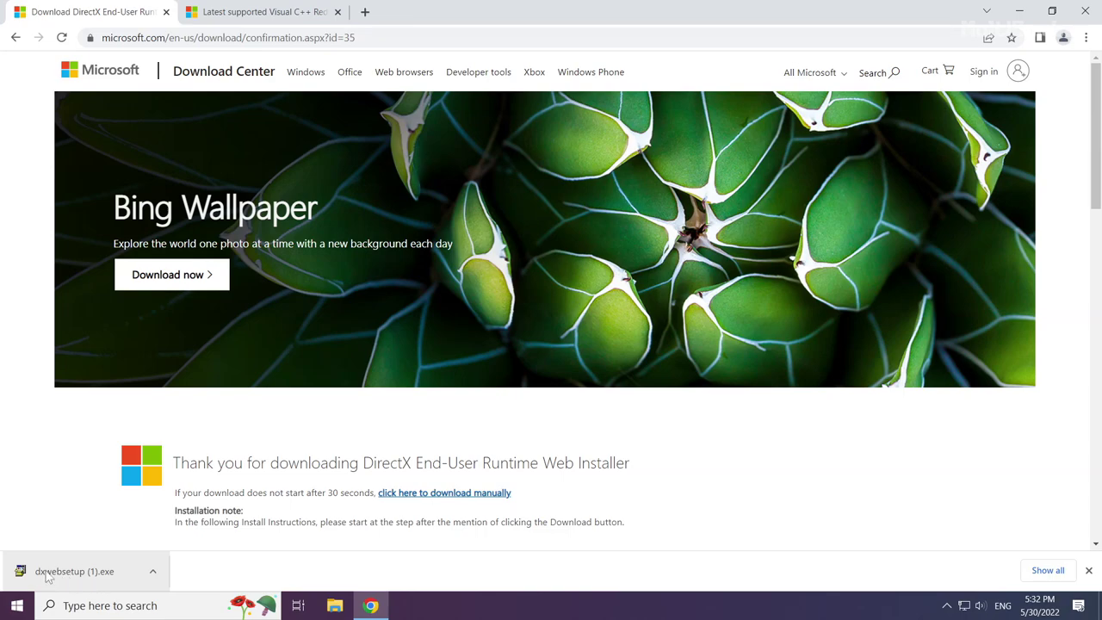
{"action": "left_click", "coordinate": [75, 573]}
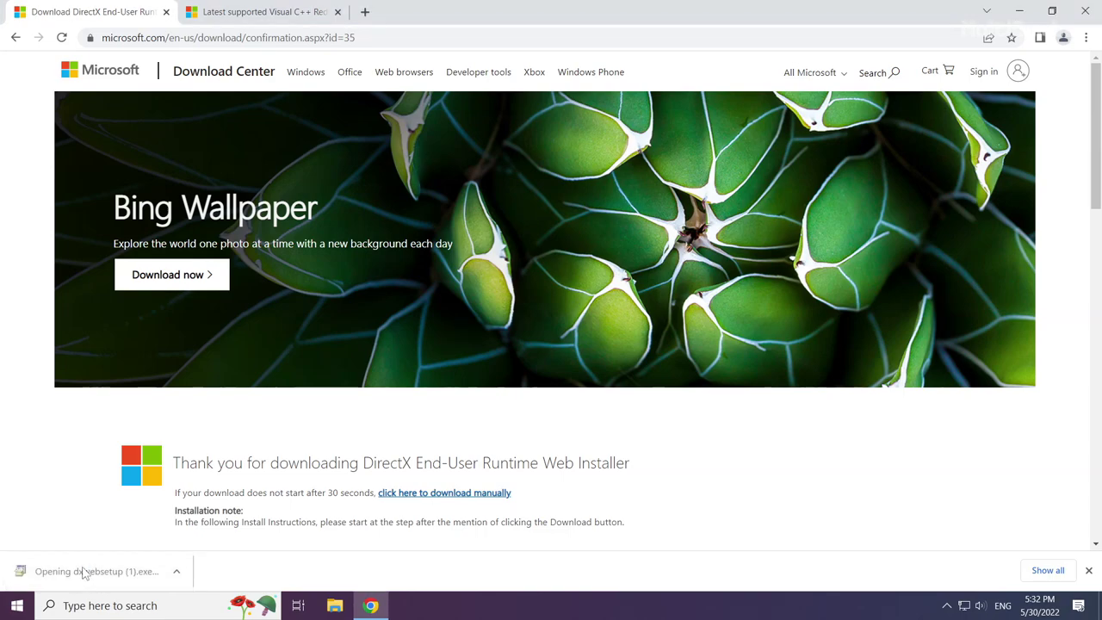
Run DirectX Setup with the licence accepted and the Bing Bar declined, then finish it
{"action": "left_click_drag", "start_coordinate": [222, 52], "coordinate": [541, 197]}
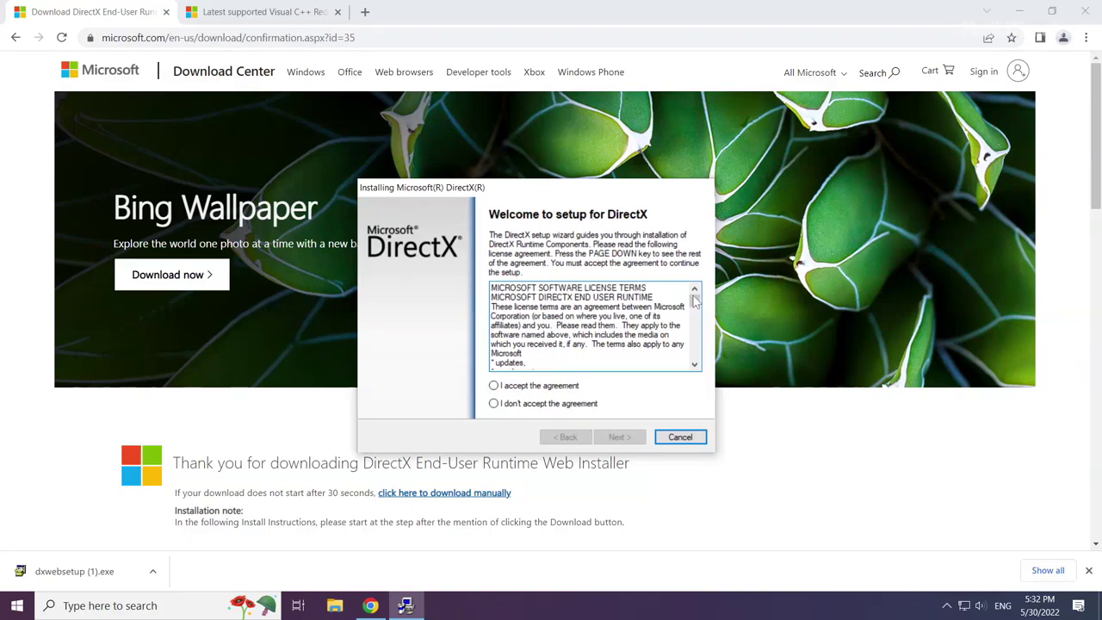
{"action": "left_click_drag", "start_coordinate": [694, 298], "coordinate": [693, 355]}
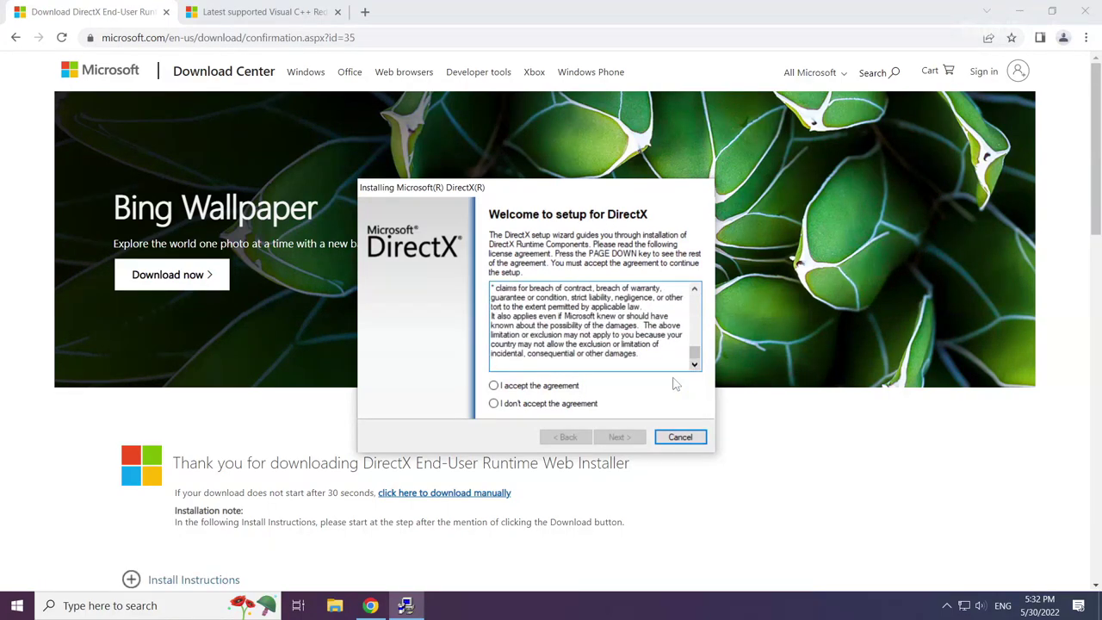
{"action": "left_click", "coordinate": [494, 386]}
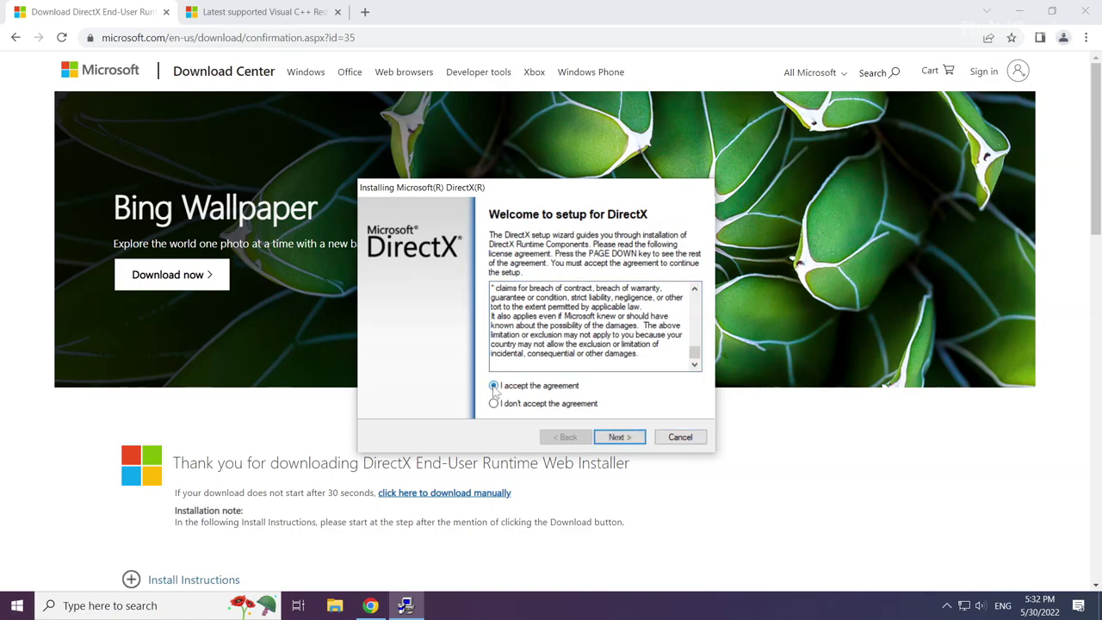
{"action": "left_click", "coordinate": [618, 437]}
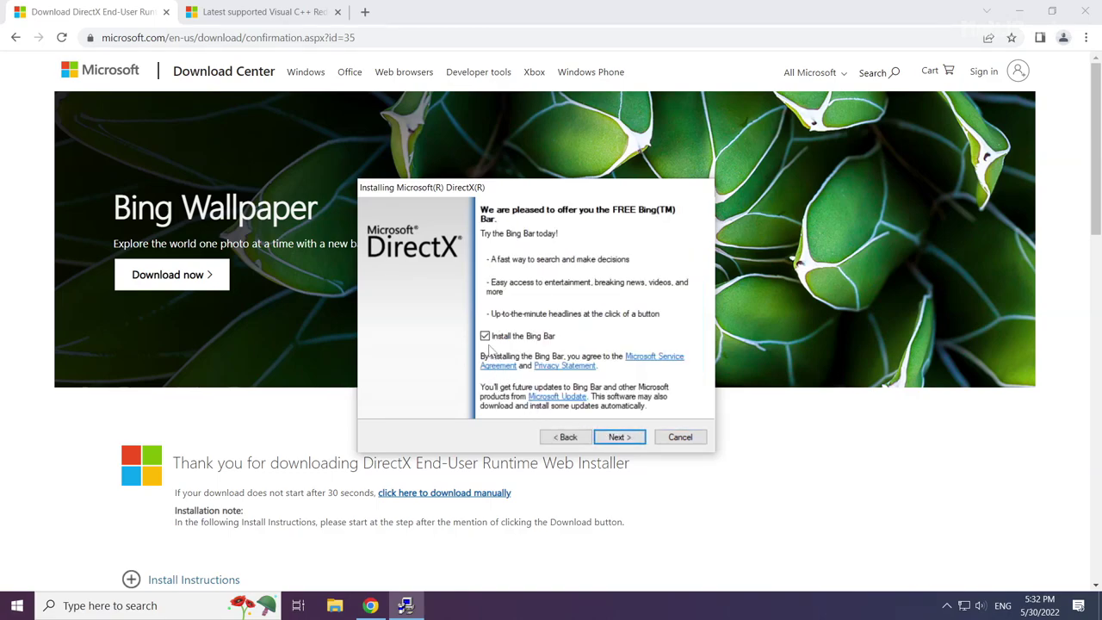
{"action": "left_click", "coordinate": [485, 337]}
{"action": "left_click", "coordinate": [619, 438]}
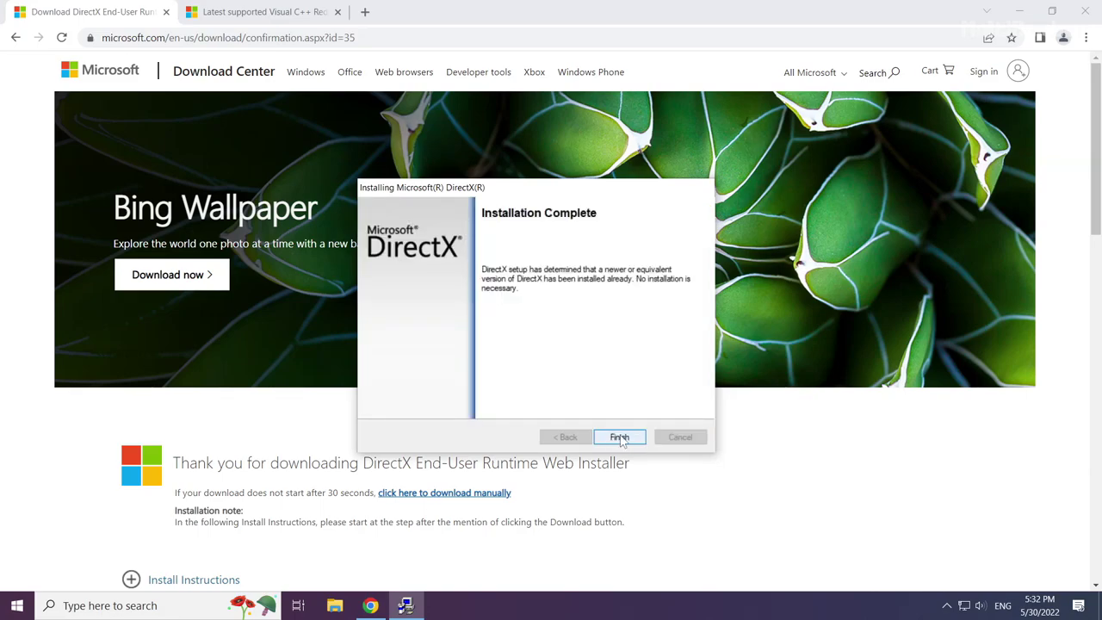
{"action": "left_click", "coordinate": [620, 437]}
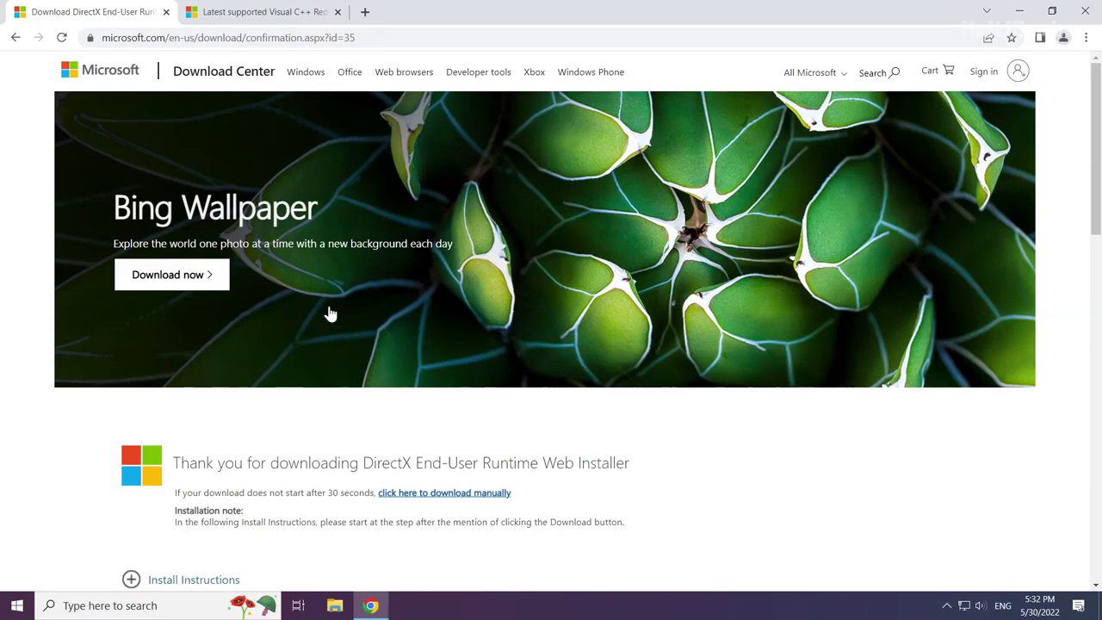
Close the DirectX tab and scroll to the Visual Studio 2015–2022 redistributable section
{"action": "left_click", "coordinate": [169, 16]}
{"action": "left_click", "coordinate": [87, 11]}
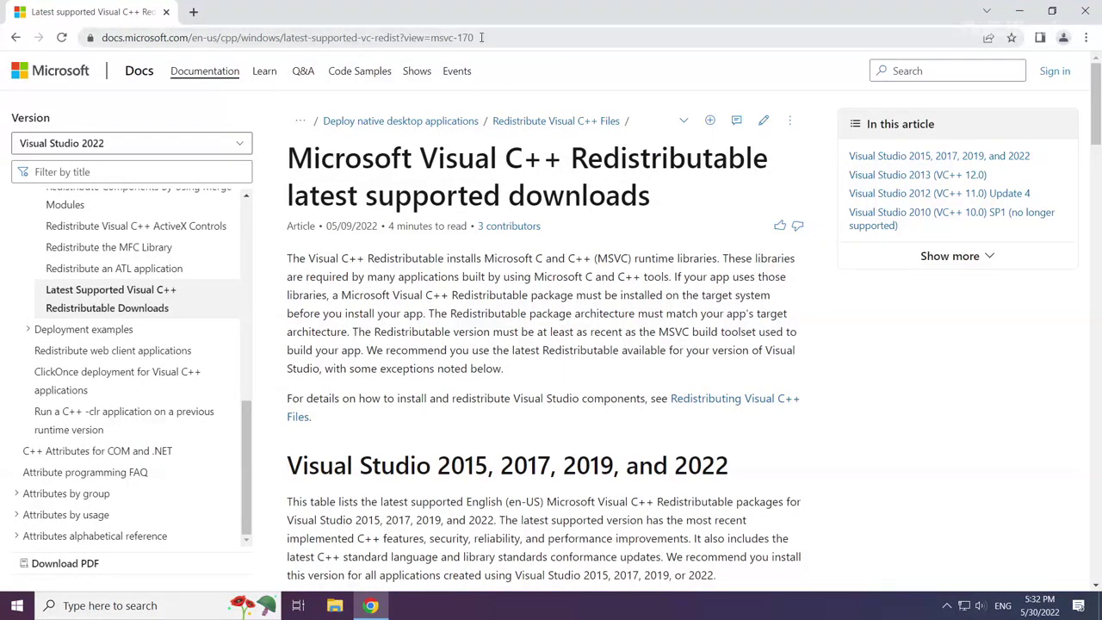
{"action": "left_click", "coordinate": [572, 37]}
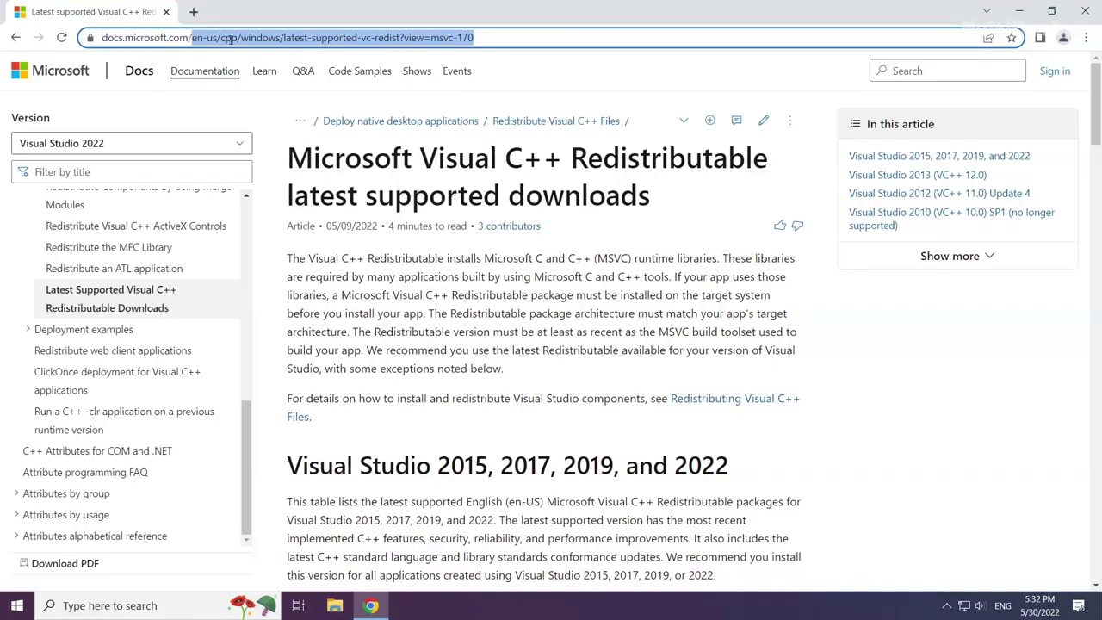
{"action": "left_click", "coordinate": [571, 34]}
{"action": "left_click", "coordinate": [399, 107]}
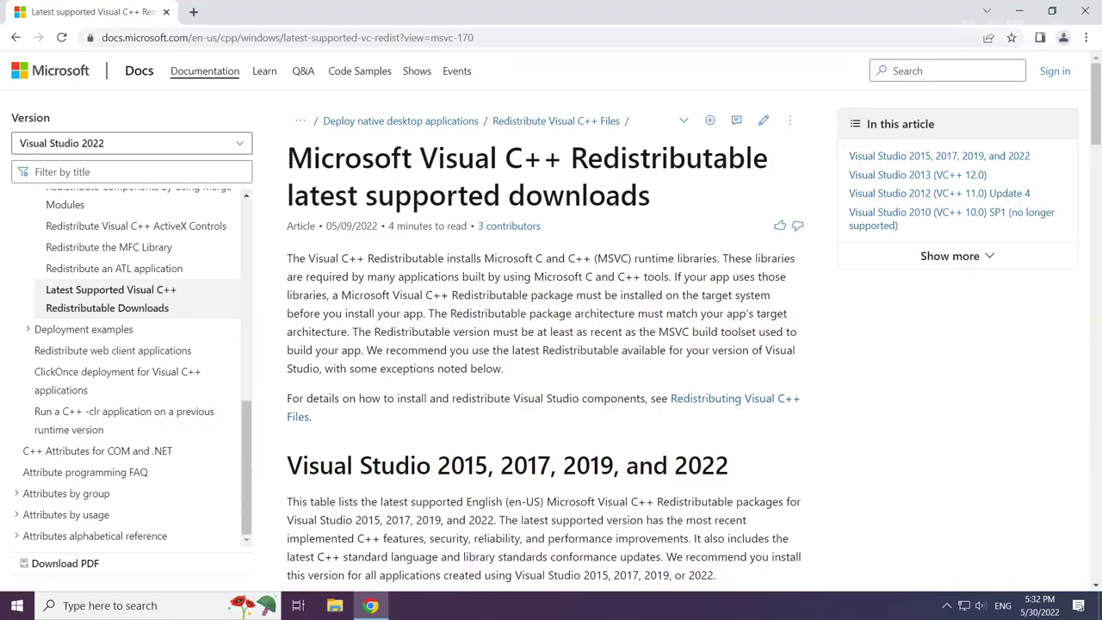
{"action": "mouse_move", "coordinate": [285, 157]}
{"action": "left_mouse_down"}
{"action": "mouse_move", "coordinate": [685, 153]}
{"action": "mouse_move", "coordinate": [287, 157]}
{"action": "left_mouse_up"}
{"action": "left_click_drag", "start_coordinate": [286, 466], "coordinate": [749, 468]}
{"action": "left_click", "coordinate": [558, 452]}
{"action": "scroll", "coordinate": [534, 431], "scroll_direction": "down", "scroll_amount": 3}
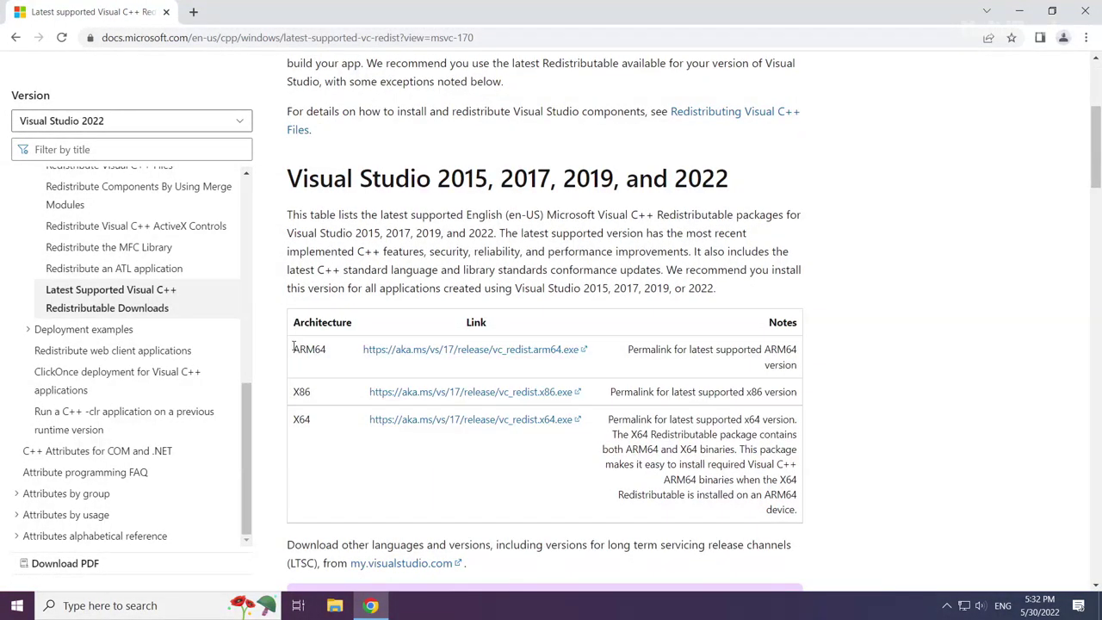
Download the ARM64, X86 and X64 Visual C++ redistributable installers
{"action": "left_click_drag", "start_coordinate": [293, 346], "coordinate": [613, 424]}
{"action": "left_click", "coordinate": [435, 355]}
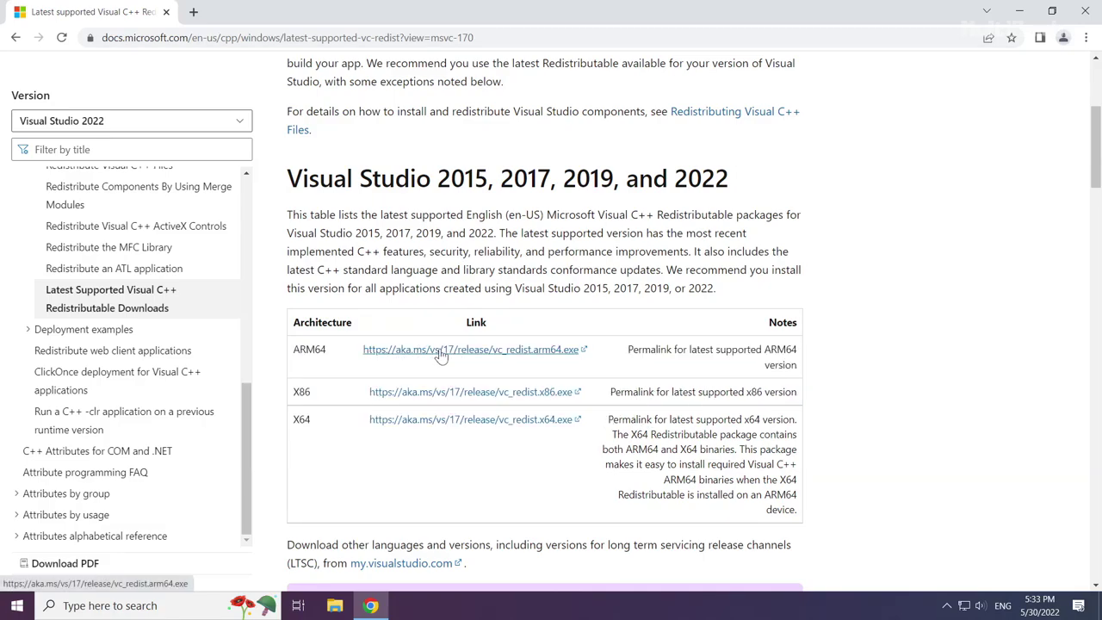
{"action": "left_click", "coordinate": [439, 353]}
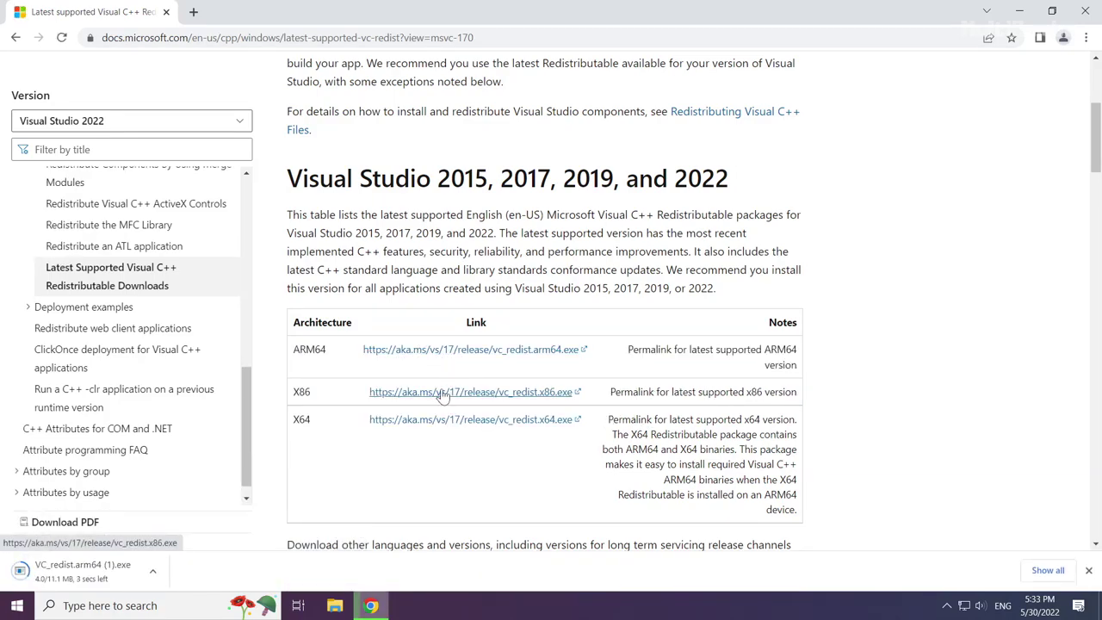
{"action": "left_click", "coordinate": [441, 394]}
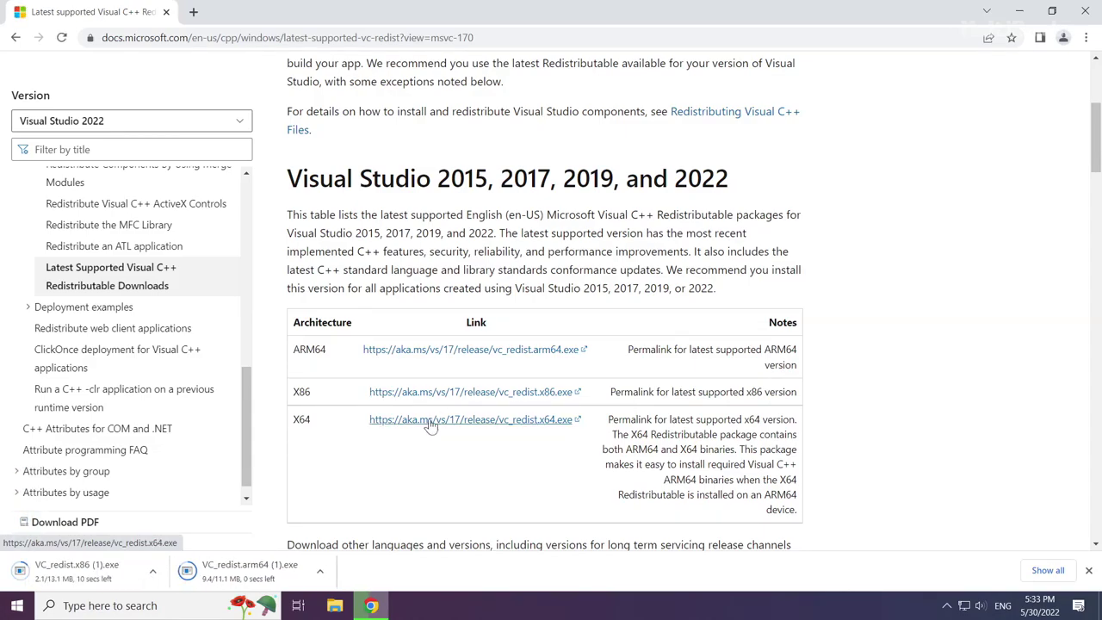
{"action": "left_click", "coordinate": [431, 422]}
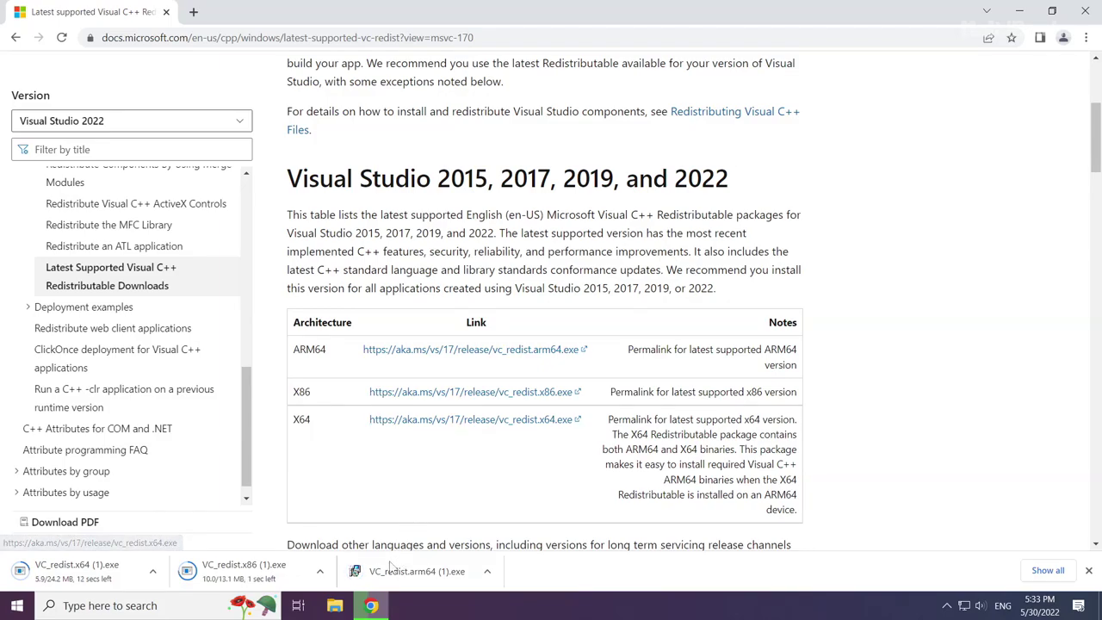
Launch the ARM64 redistributable installer, agree to its licence terms, and start installing
{"action": "left_click", "coordinate": [421, 571]}
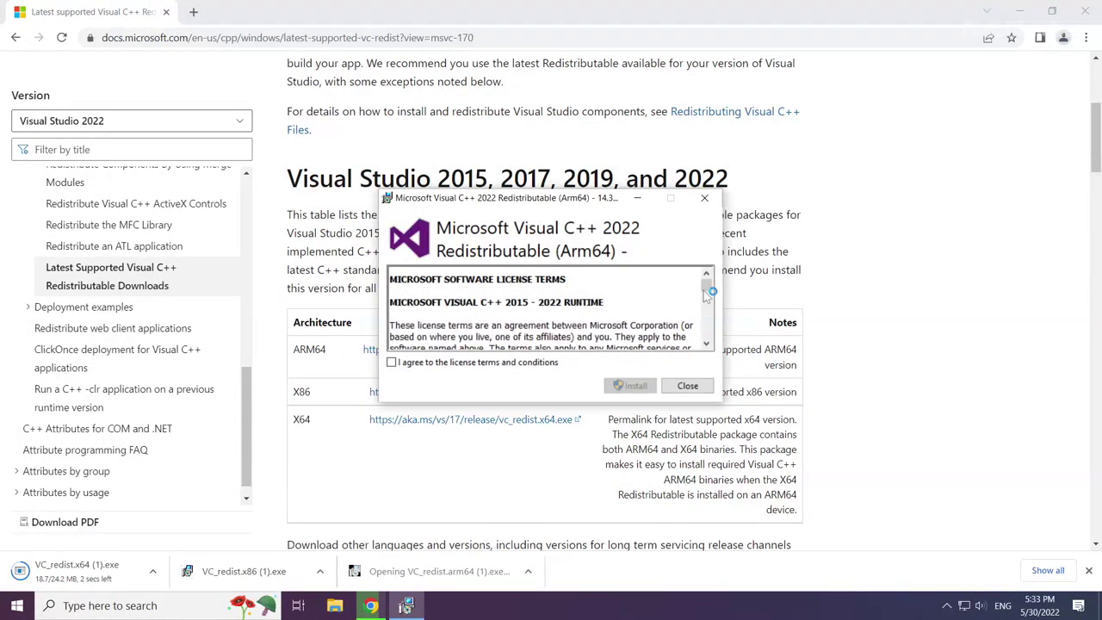
{"action": "left_click_drag", "start_coordinate": [706, 286], "coordinate": [708, 344]}
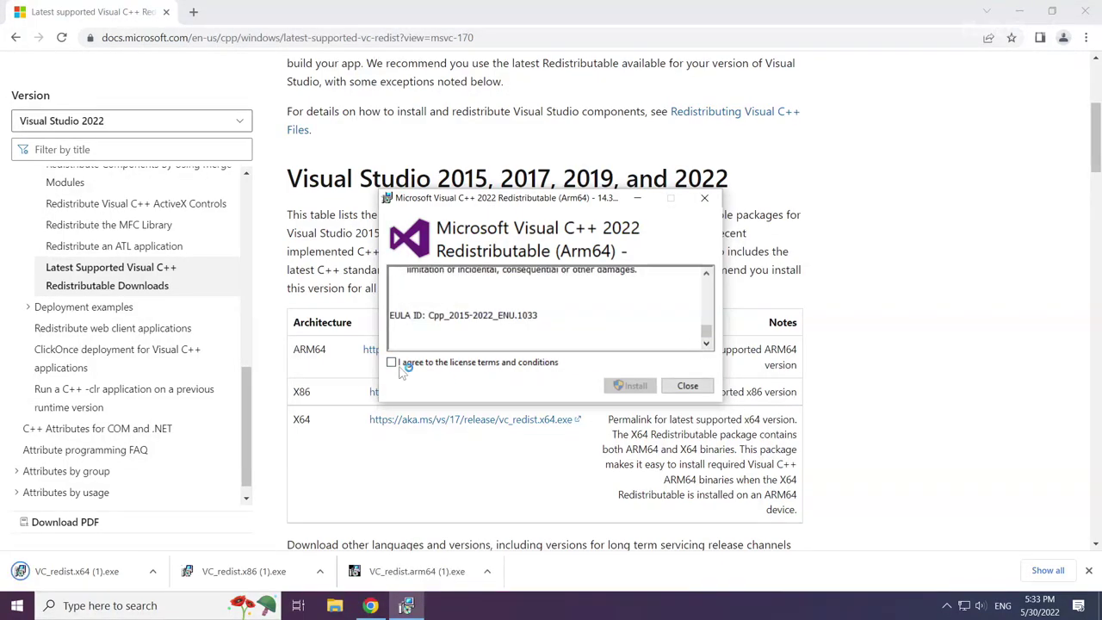
{"action": "left_click", "coordinate": [392, 362]}
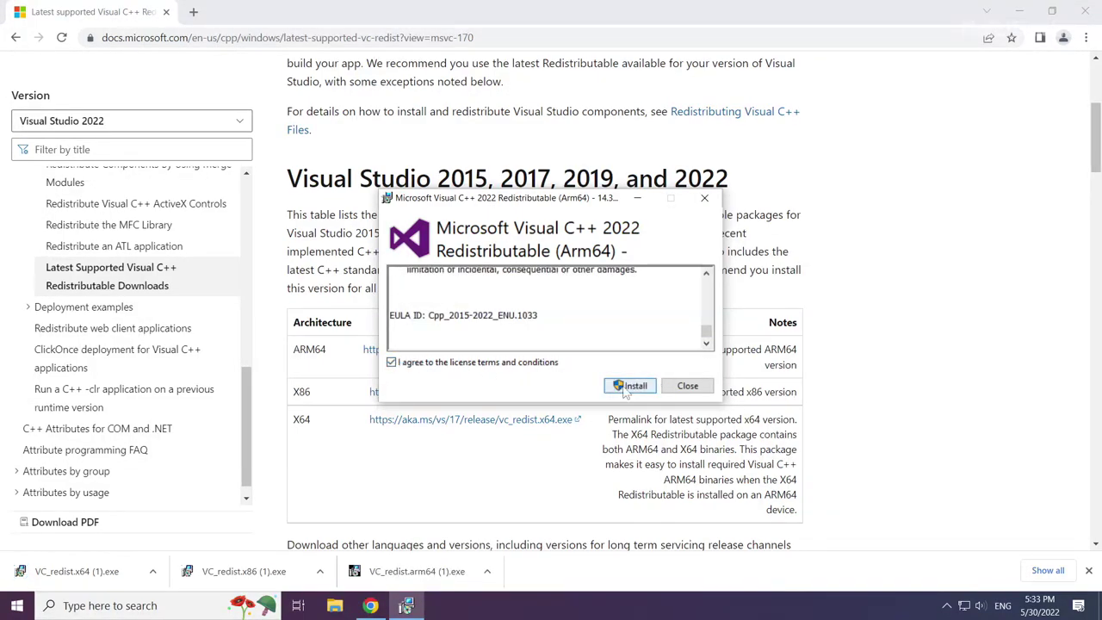
{"action": "left_click", "coordinate": [628, 386]}
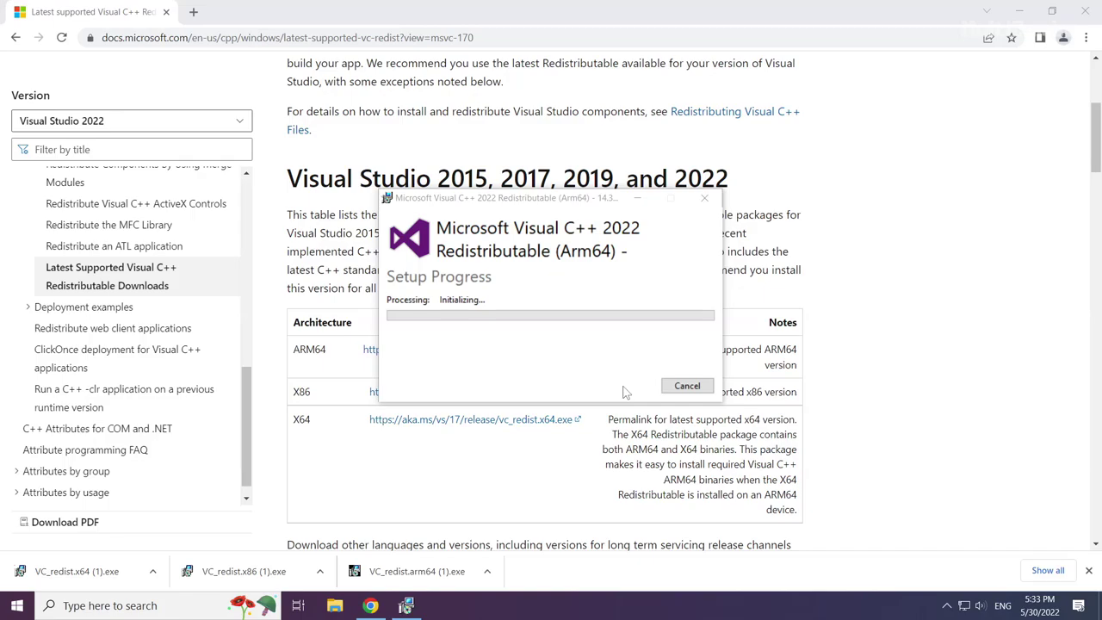
Install the x86 Visual C++ redistributable with licence accepted, then close the successful setup
{"action": "left_click", "coordinate": [250, 571]}
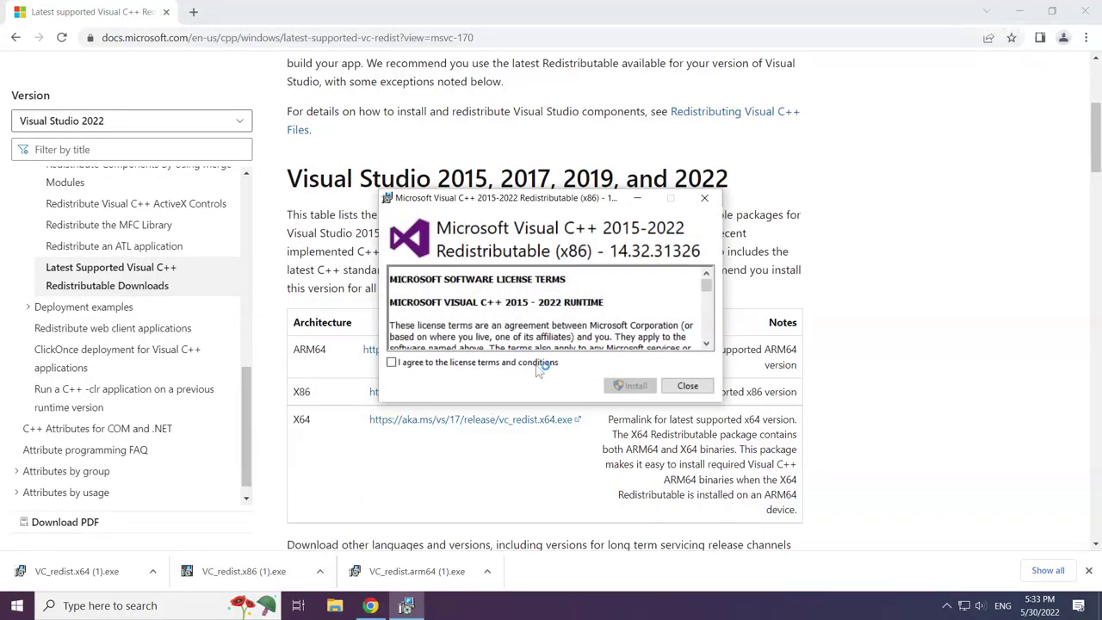
{"action": "left_click_drag", "start_coordinate": [706, 315], "coordinate": [707, 337]}
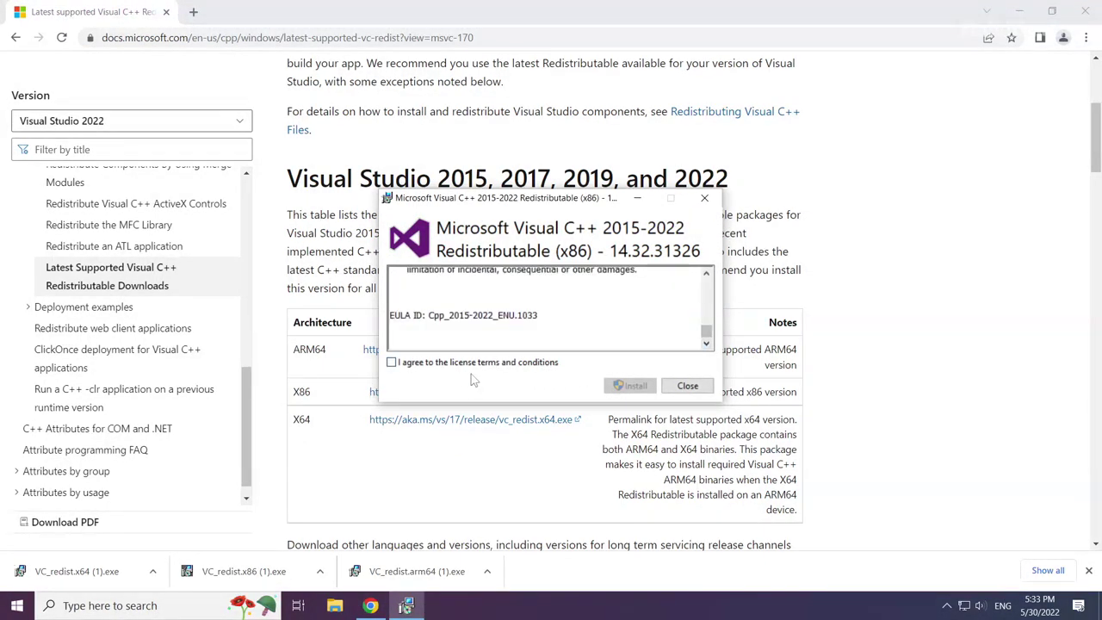
{"action": "left_click", "coordinate": [391, 363]}
{"action": "left_click", "coordinate": [635, 386]}
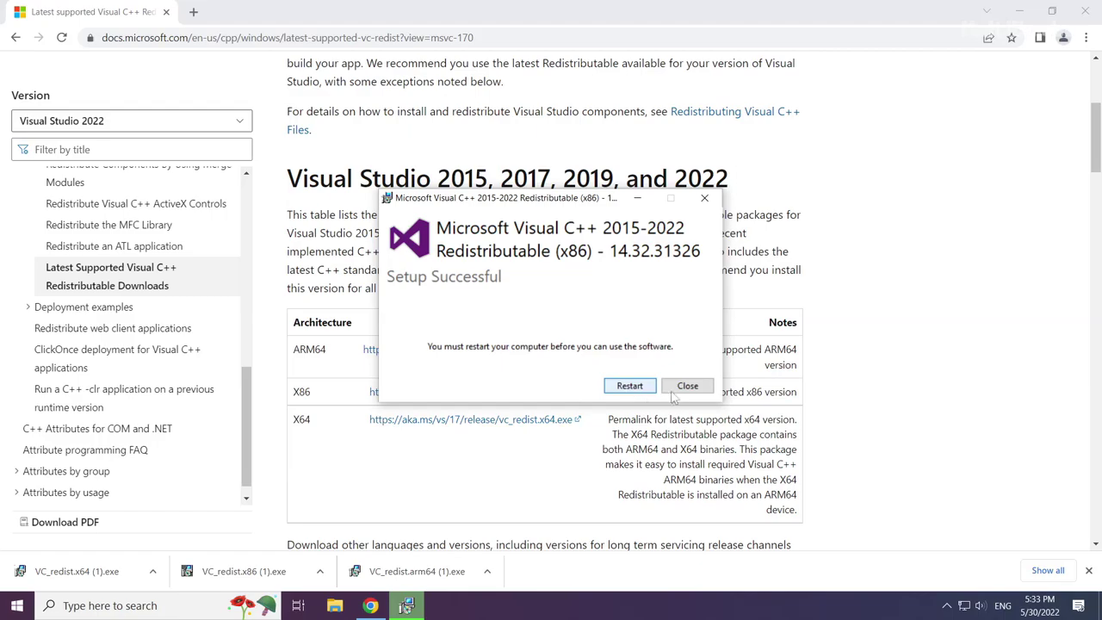
{"action": "left_click", "coordinate": [688, 386]}
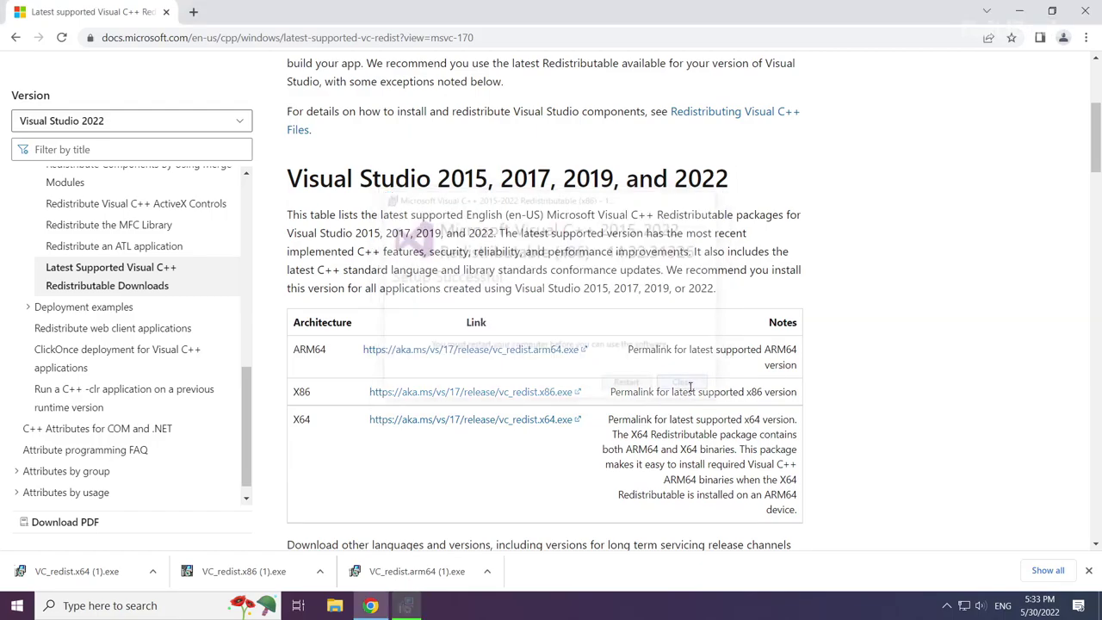
Install VC_redist.x64 with licence terms accepted, then close the successful setup
{"action": "left_click", "coordinate": [82, 572]}
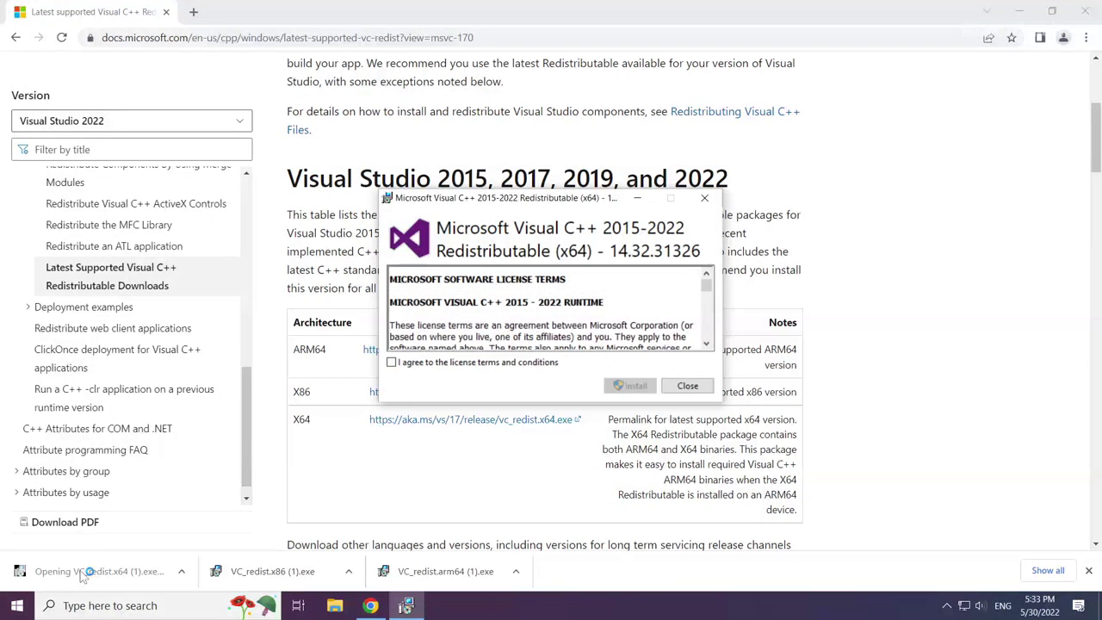
{"action": "left_click_drag", "start_coordinate": [705, 282], "coordinate": [707, 337]}
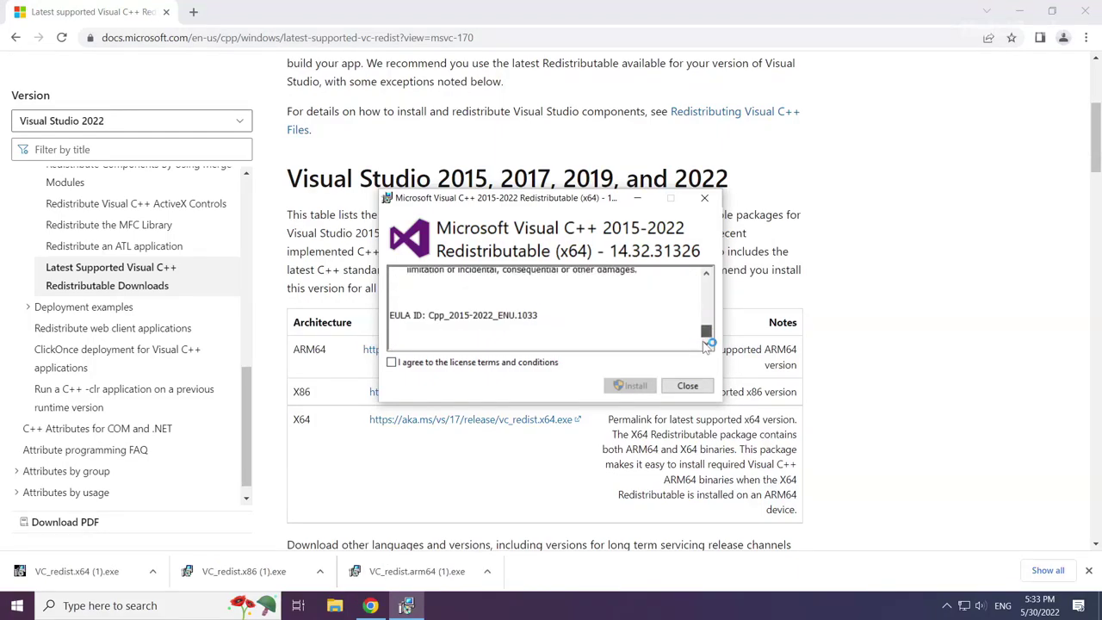
{"action": "left_click", "coordinate": [393, 364]}
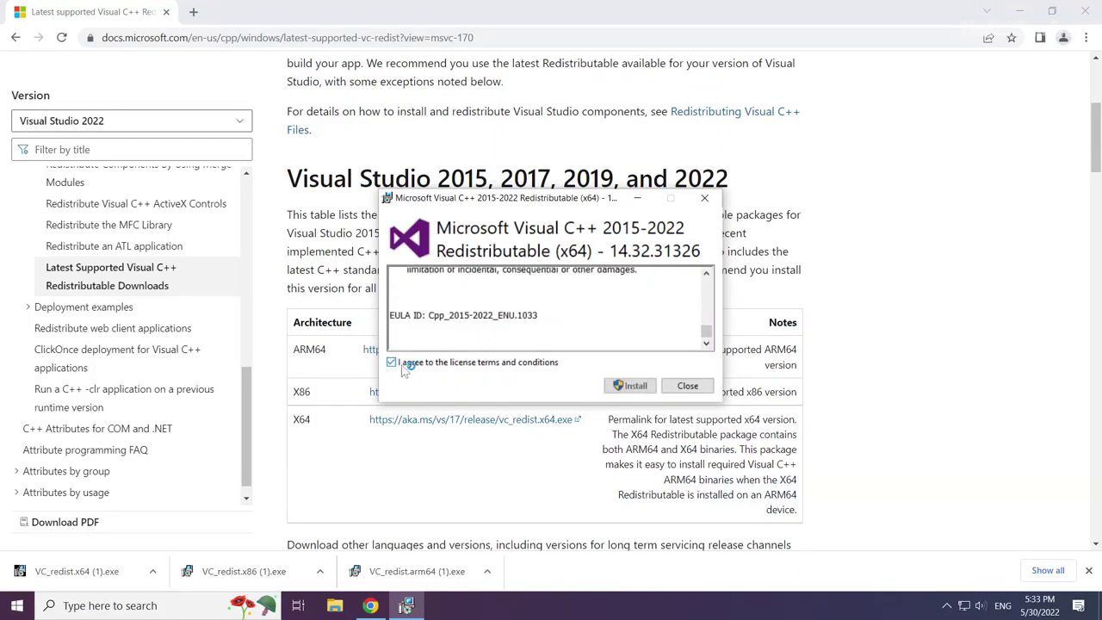
{"action": "left_click", "coordinate": [633, 386]}
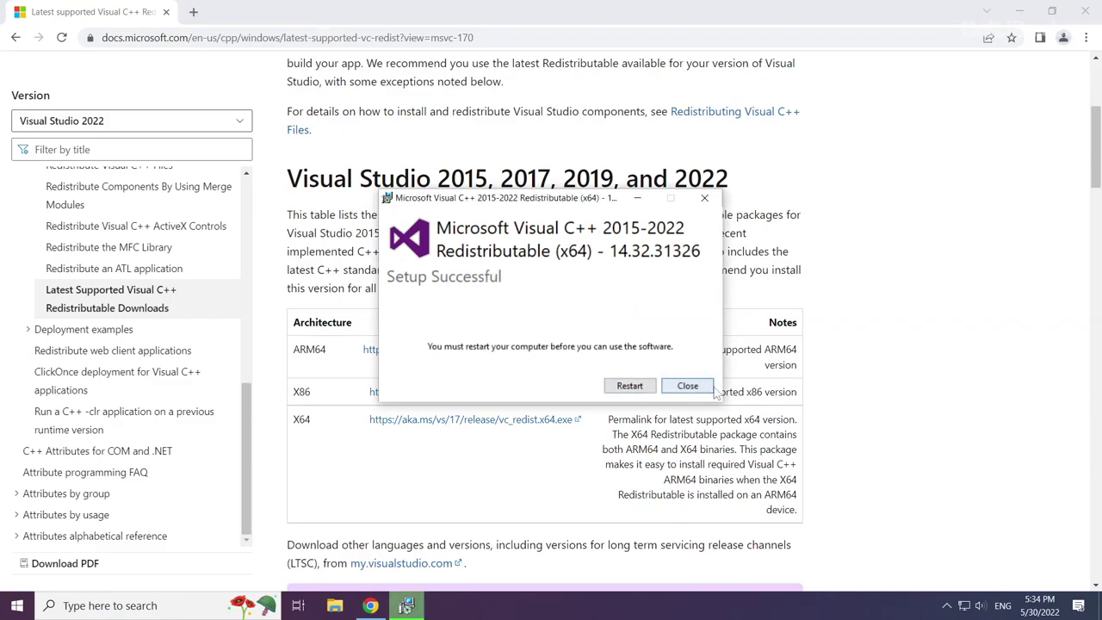
{"action": "left_click", "coordinate": [688, 388]}
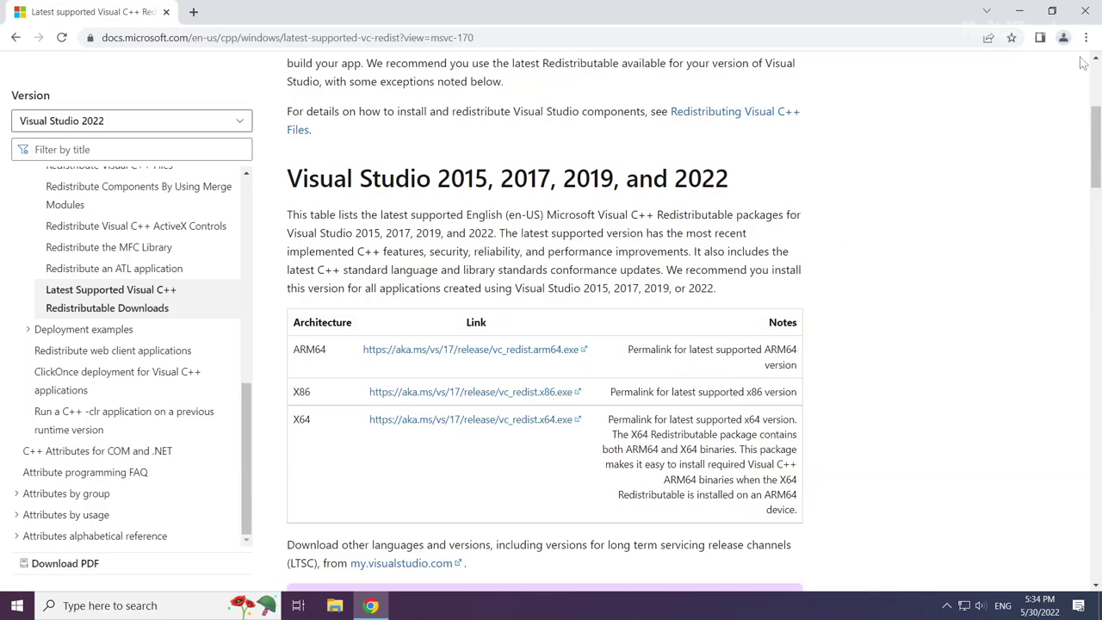
Close Chrome and launch Task Manager from the Start button's Win+X menu
{"action": "left_click", "coordinate": [1086, 14]}
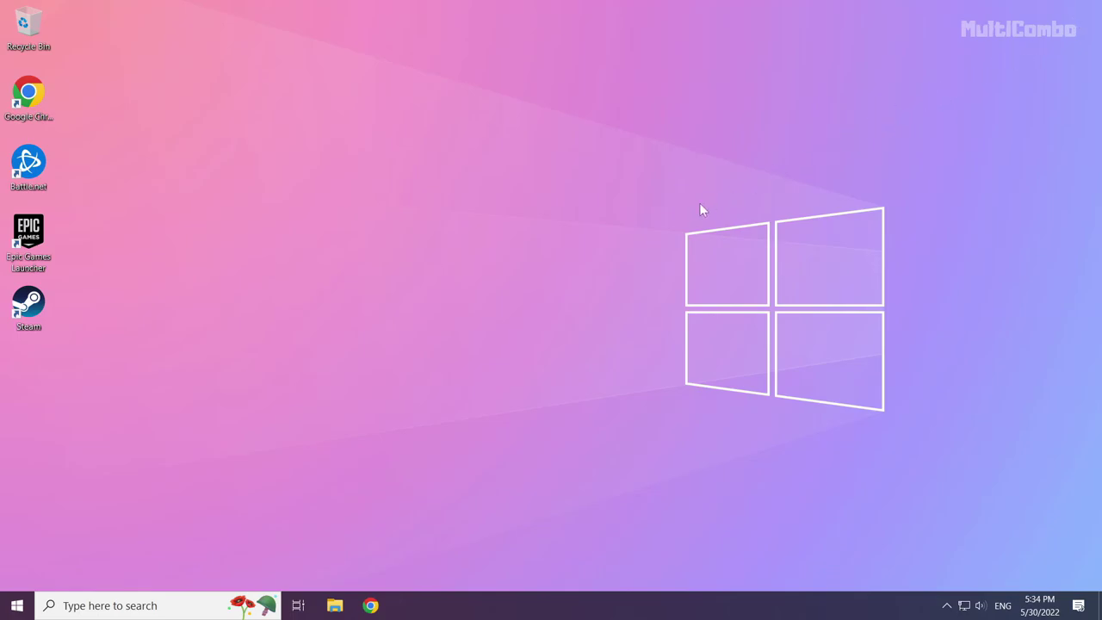
{"action": "right_click", "coordinate": [17, 609]}
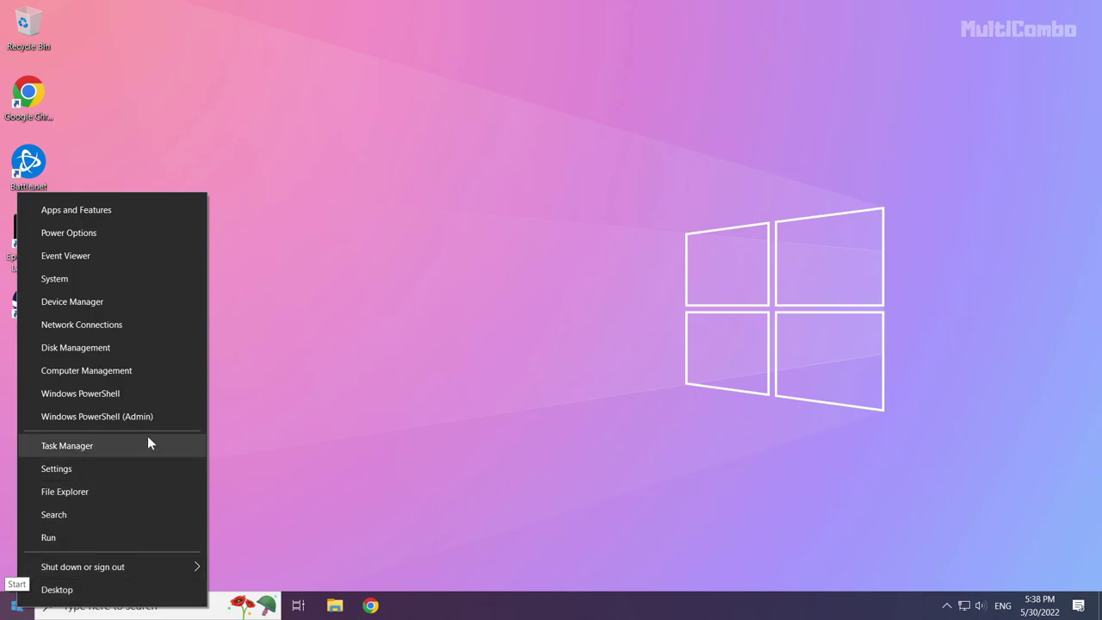
{"action": "left_click", "coordinate": [99, 445]}
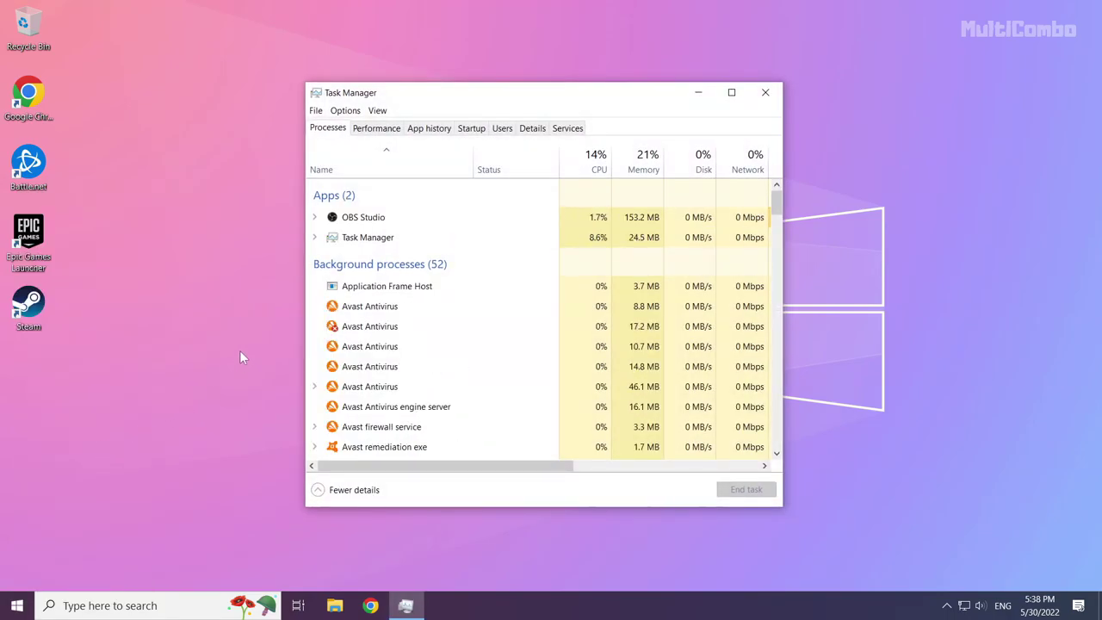
Disable Microsoft Edge and Java Update Scheduler in the Startup list
{"action": "left_click", "coordinate": [476, 136]}
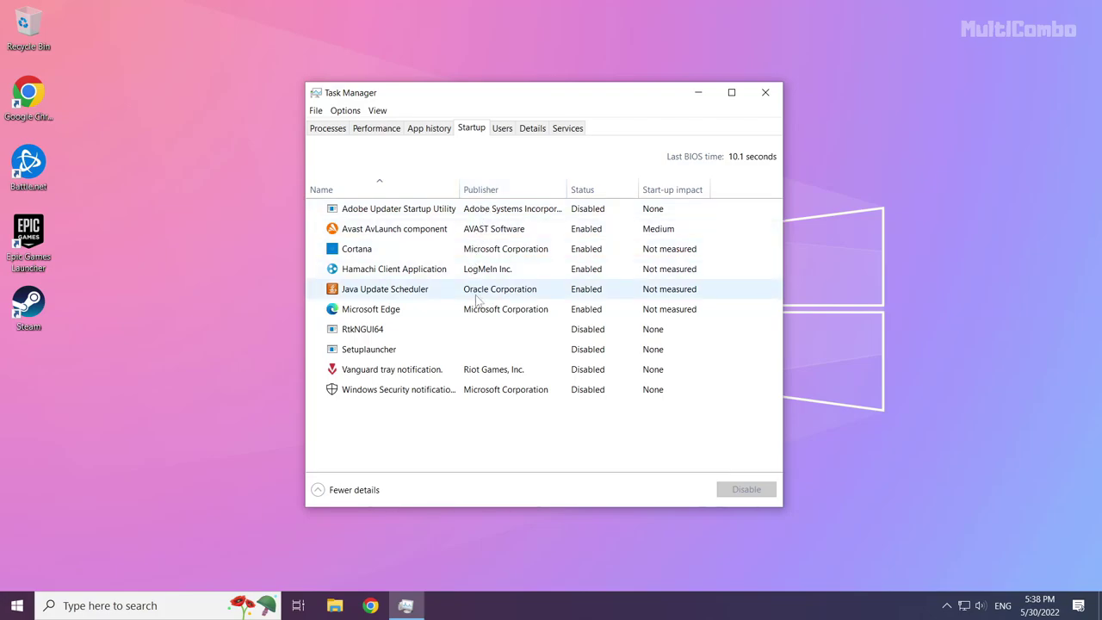
{"action": "left_click", "coordinate": [418, 311]}
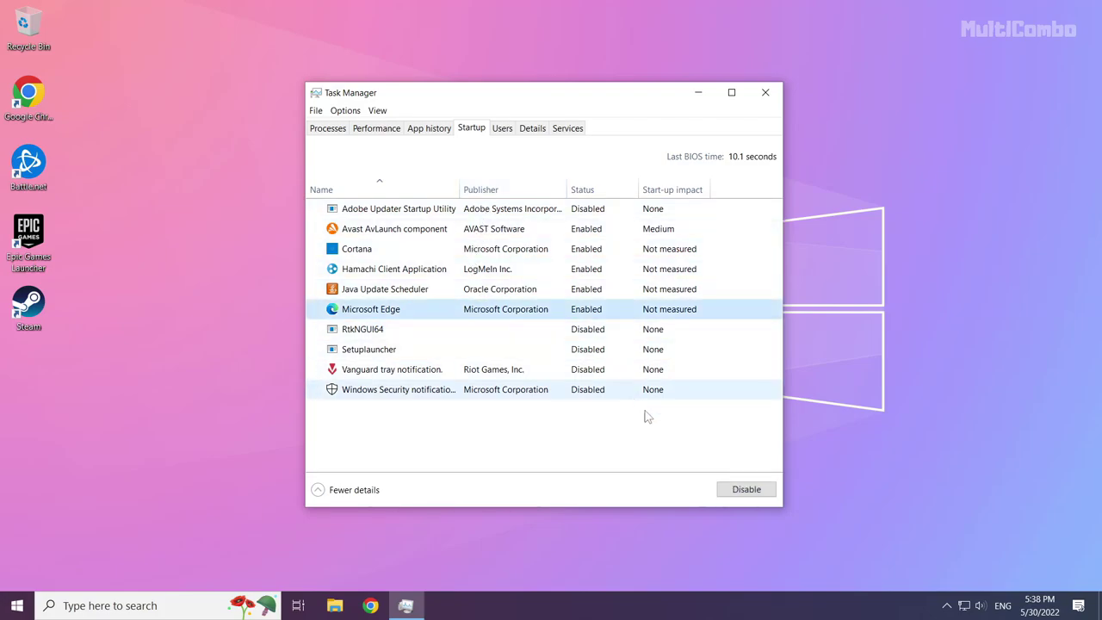
{"action": "left_click", "coordinate": [738, 495]}
{"action": "left_click", "coordinate": [436, 295]}
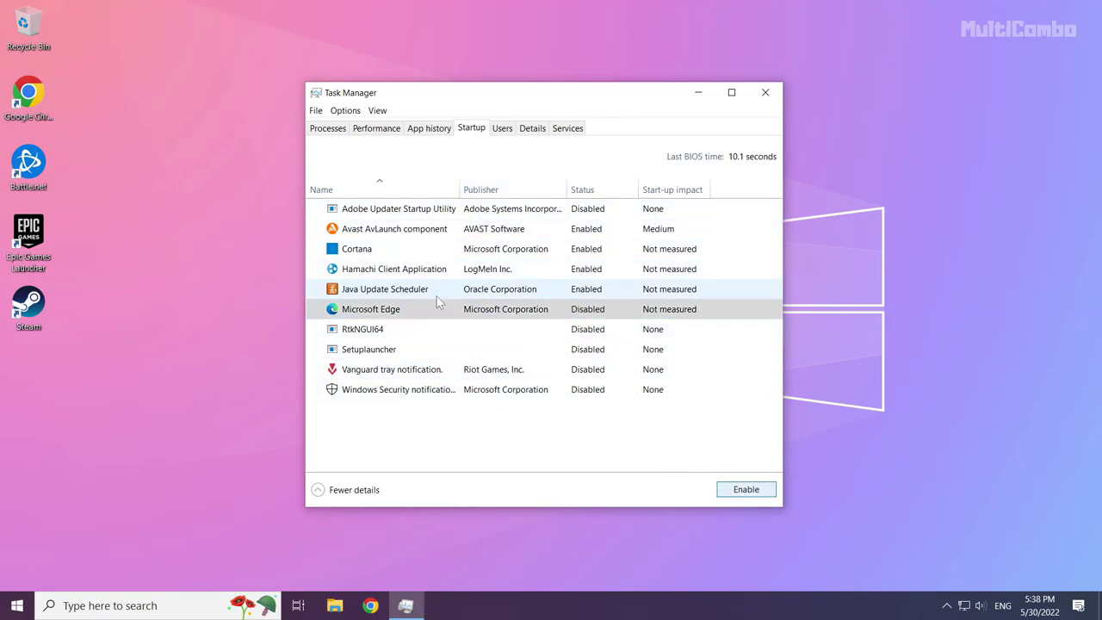
{"action": "left_click", "coordinate": [746, 489]}
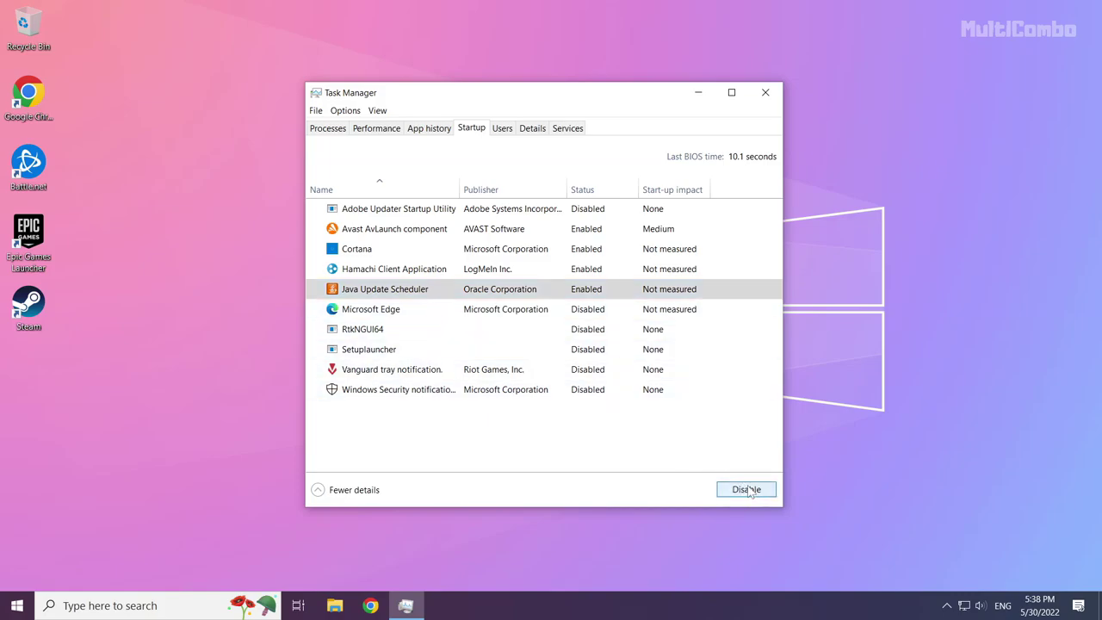
Disable Hamachi Client Application and Cortana at startup, then close Task Manager
{"action": "left_click", "coordinate": [475, 270]}
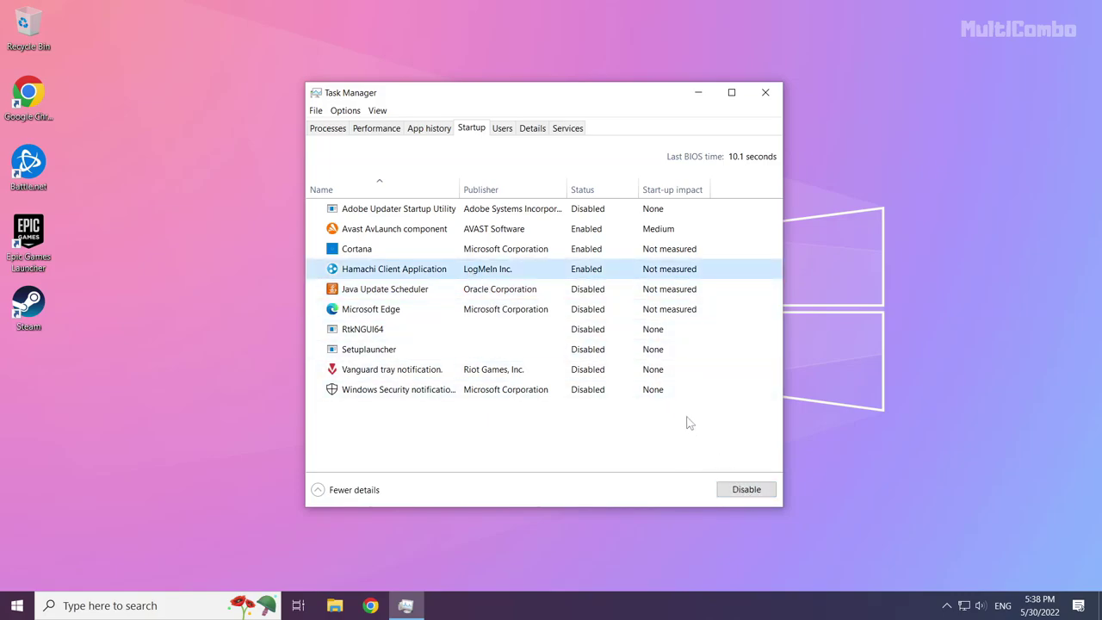
{"action": "left_click", "coordinate": [760, 496]}
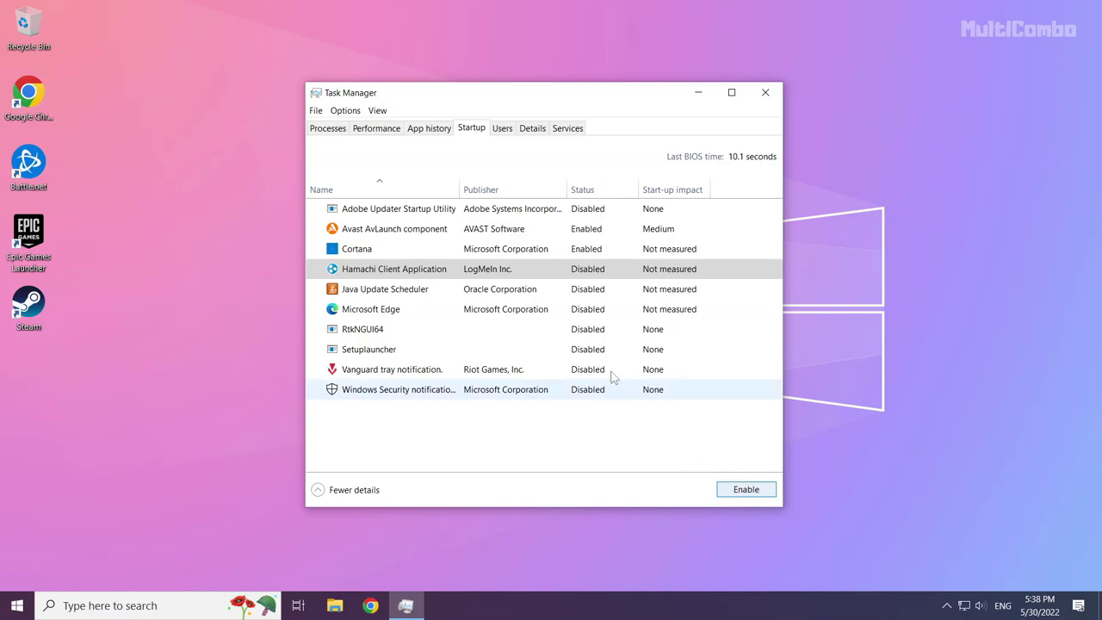
{"action": "left_click", "coordinate": [530, 252]}
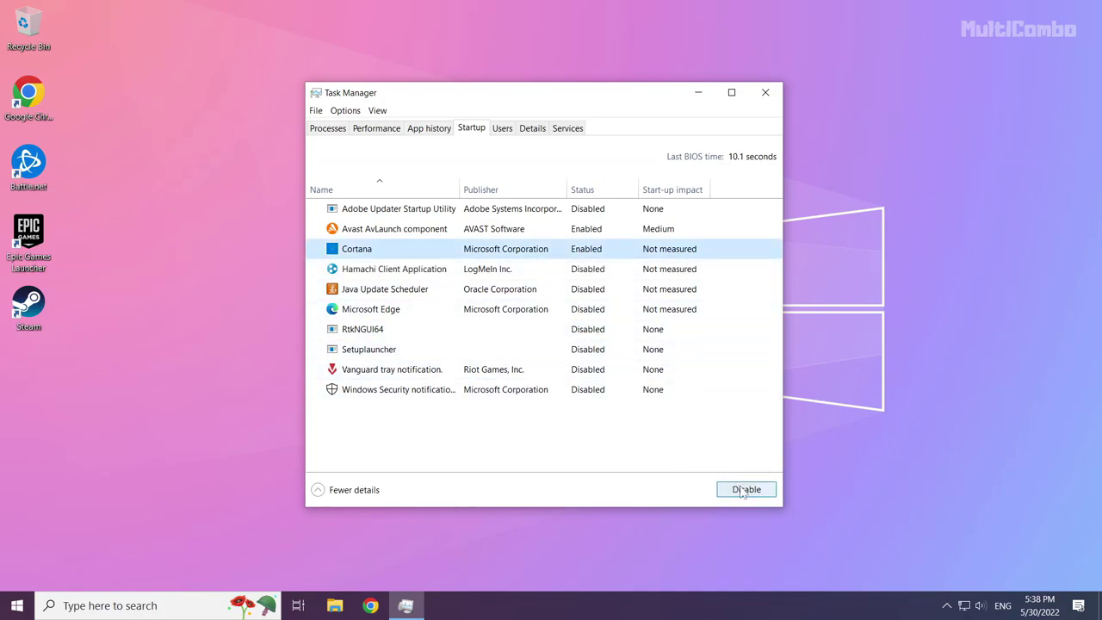
{"action": "left_click", "coordinate": [746, 492]}
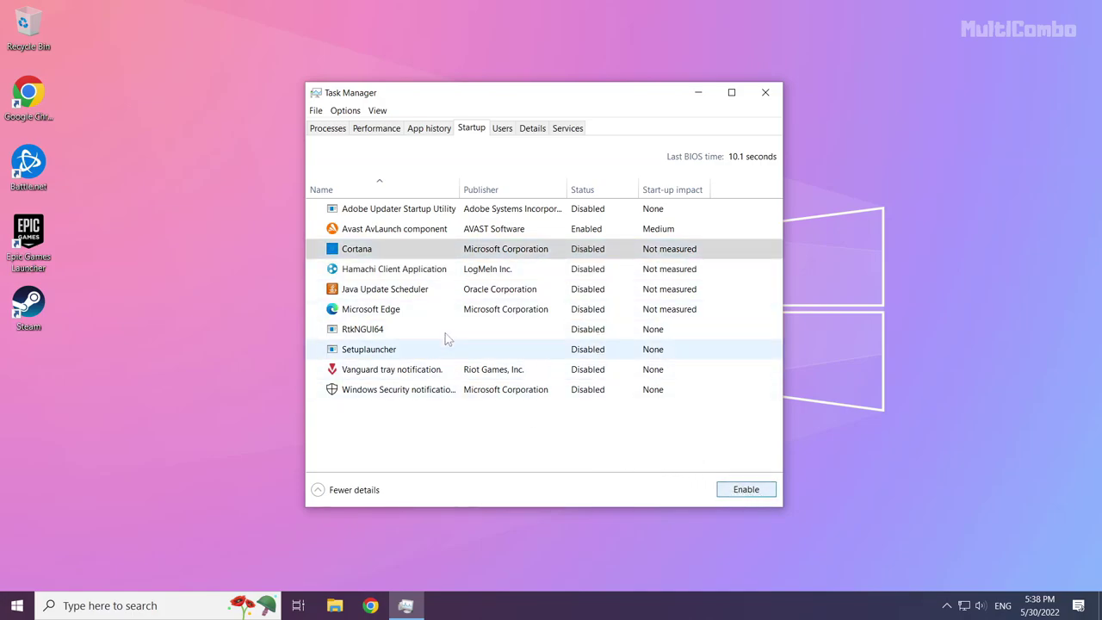
{"action": "left_click", "coordinate": [767, 95]}
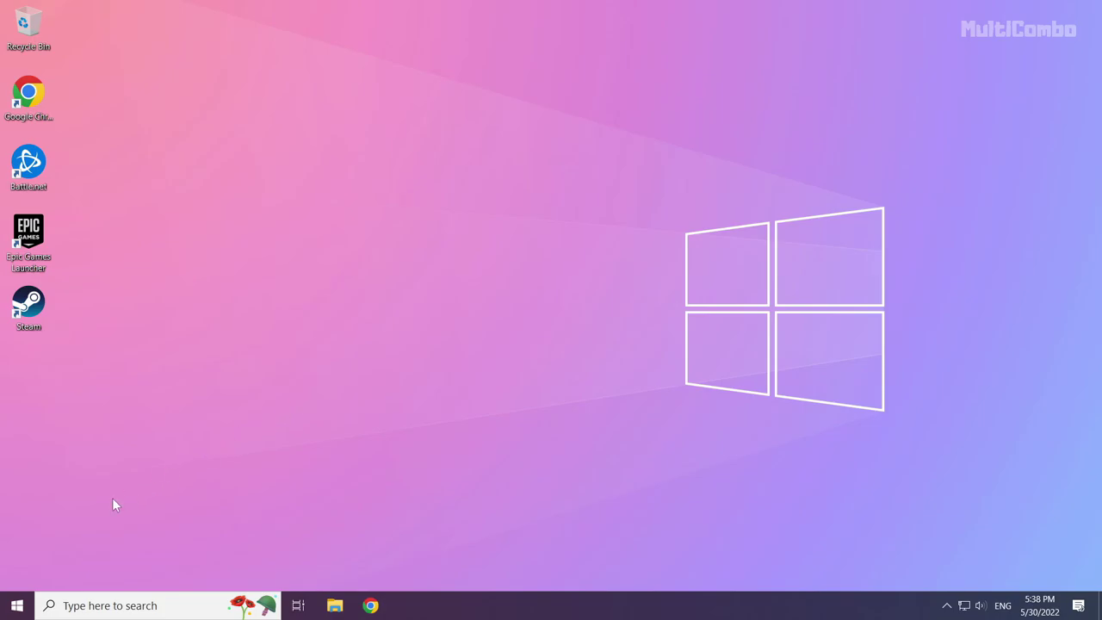
Show the Start menu's power options: Sleep, Shut down and Restart
{"action": "left_click", "coordinate": [17, 606]}
{"action": "left_click", "coordinate": [18, 572]}
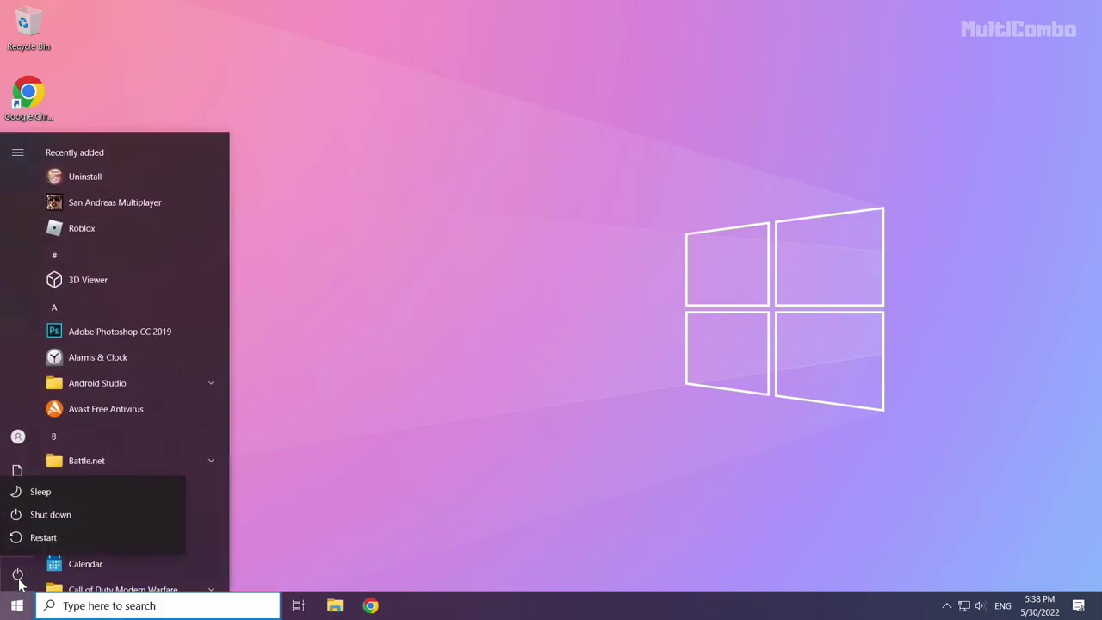